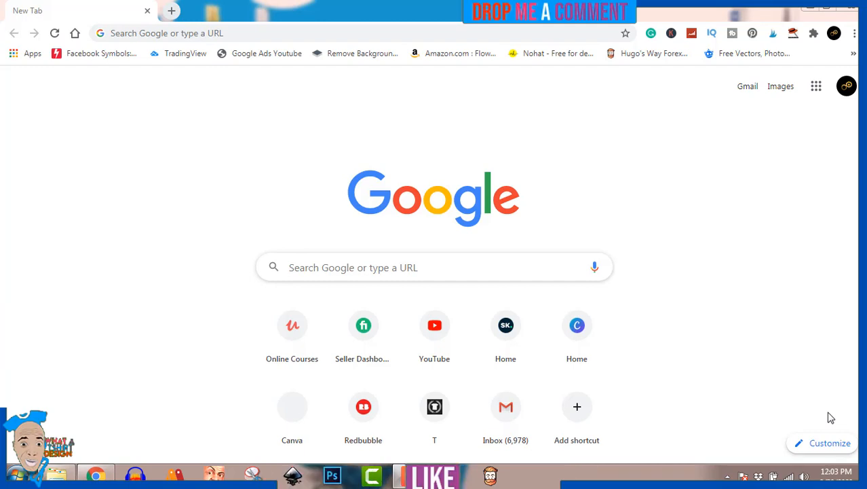
Open Canva and create a new blank design with custom dimensions of 4500 × 5400 px.
{"action": "left_click", "coordinate": [582, 337]}
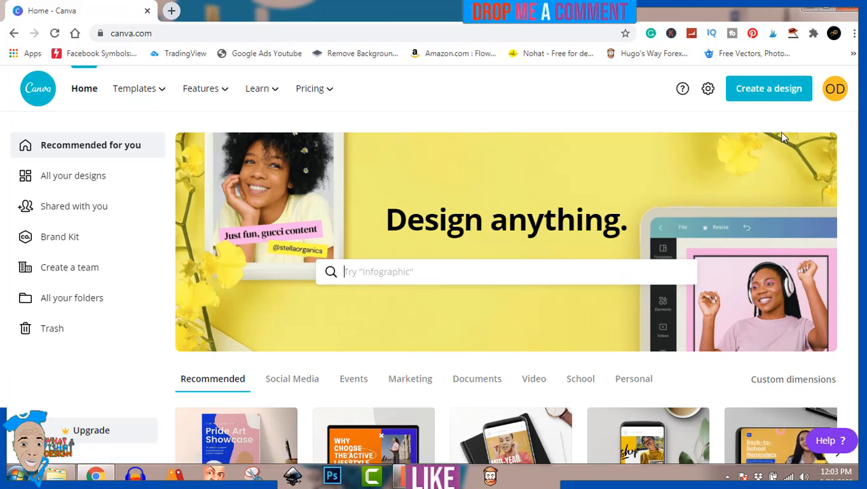
{"action": "left_click", "coordinate": [771, 91]}
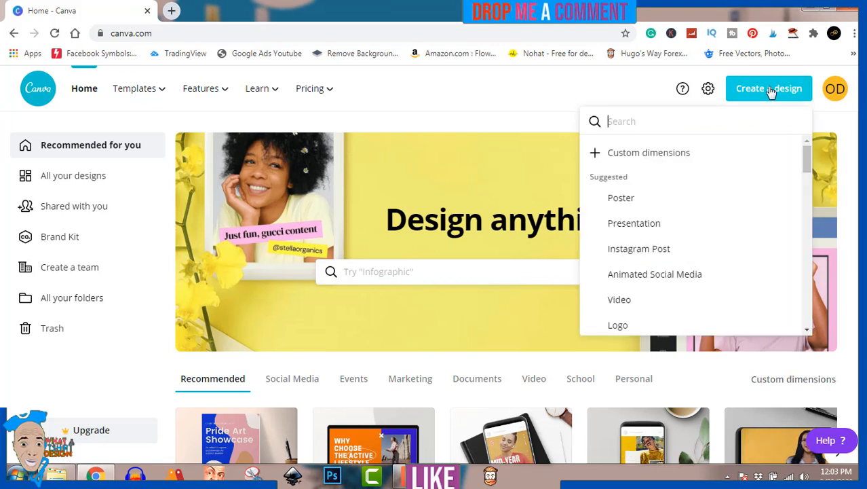
{"action": "left_click", "coordinate": [689, 155]}
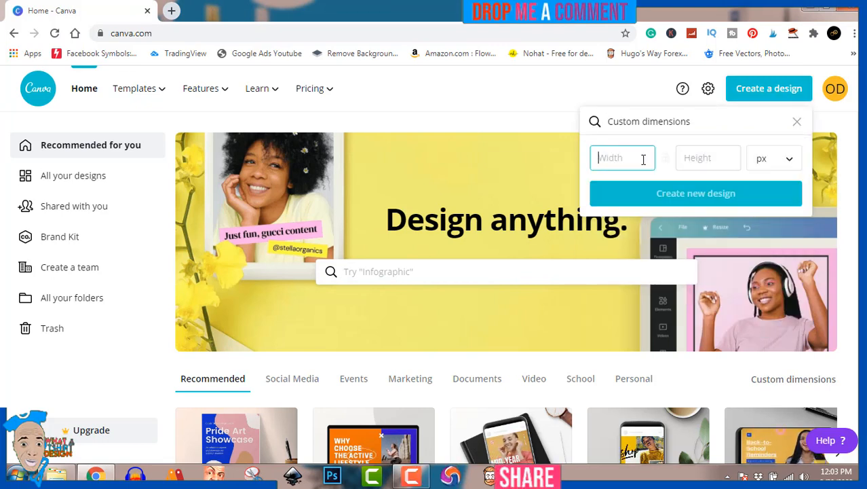
{"action": "type", "text": "4500"}
{"action": "left_click", "coordinate": [686, 158]}
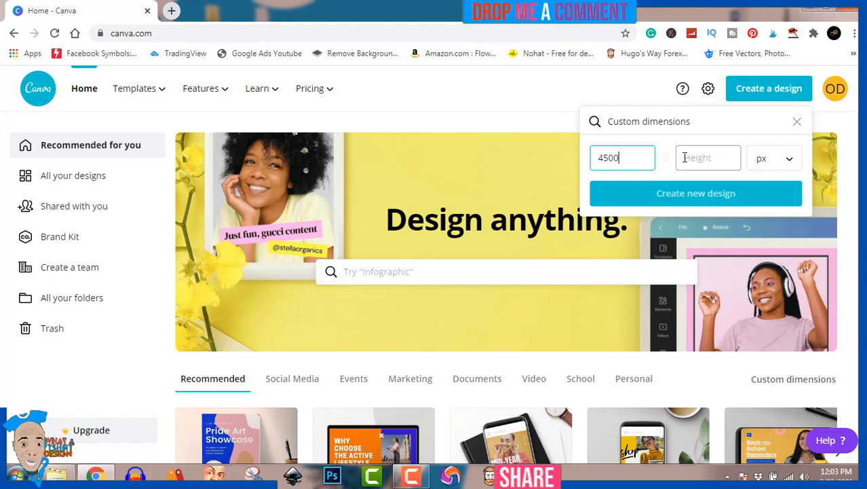
{"action": "type", "text": "5400"}
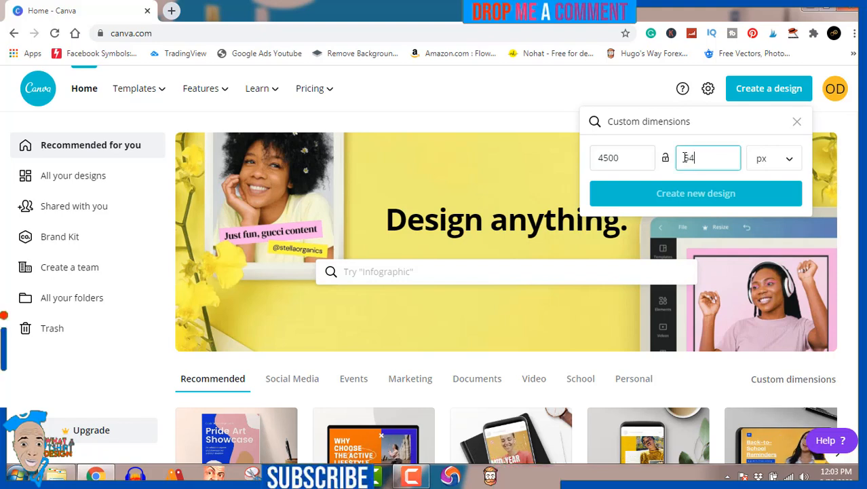
{"action": "left_click", "coordinate": [706, 194]}
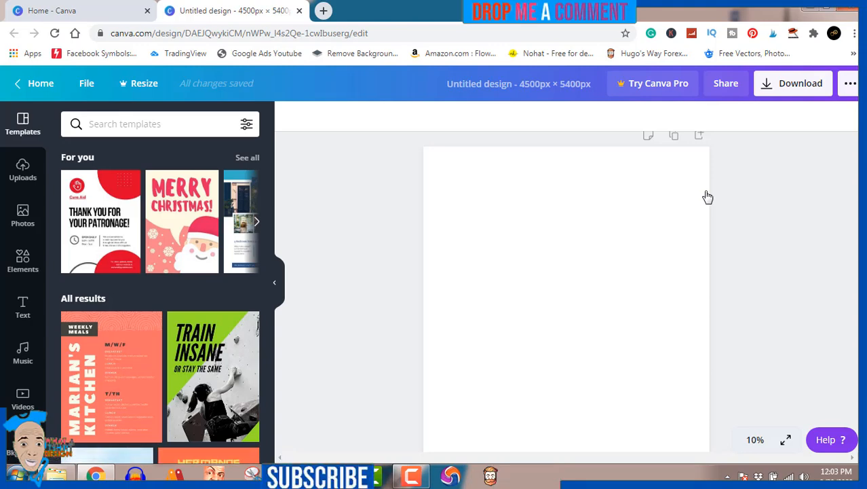
Add a heading to the page with the text "I'M TOO OLD".
{"action": "left_click", "coordinate": [22, 309]}
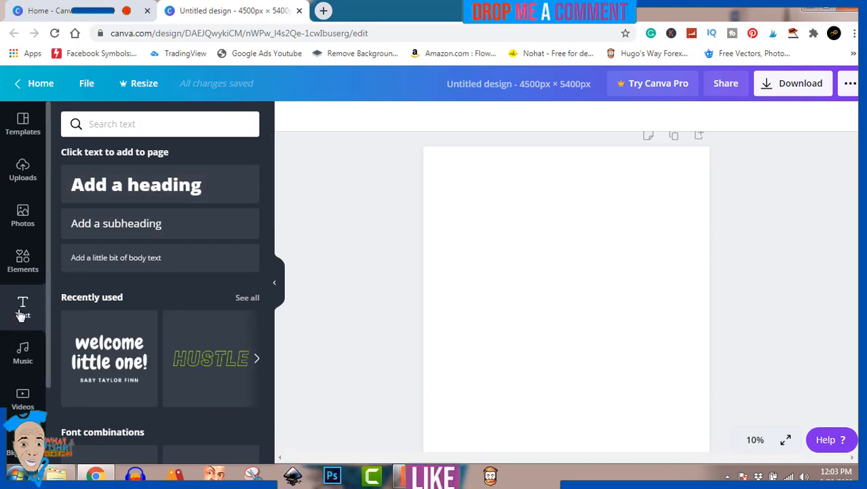
{"action": "left_click", "coordinate": [153, 183]}
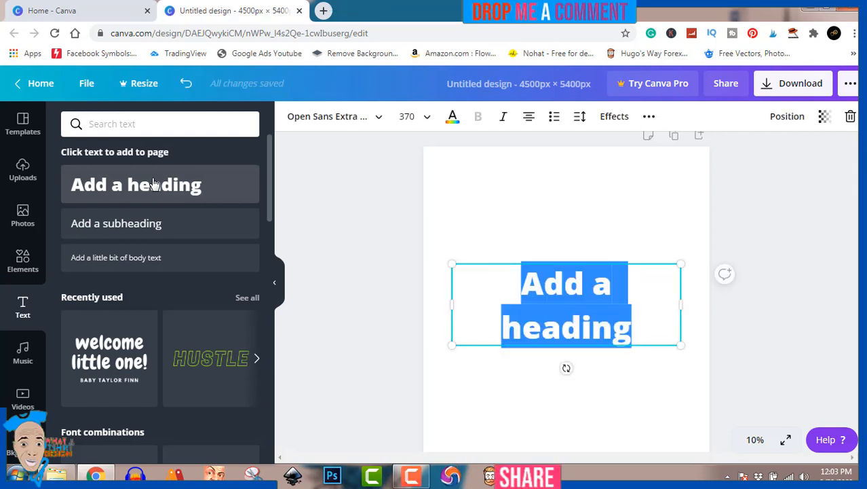
{"action": "type", "text": "i"}
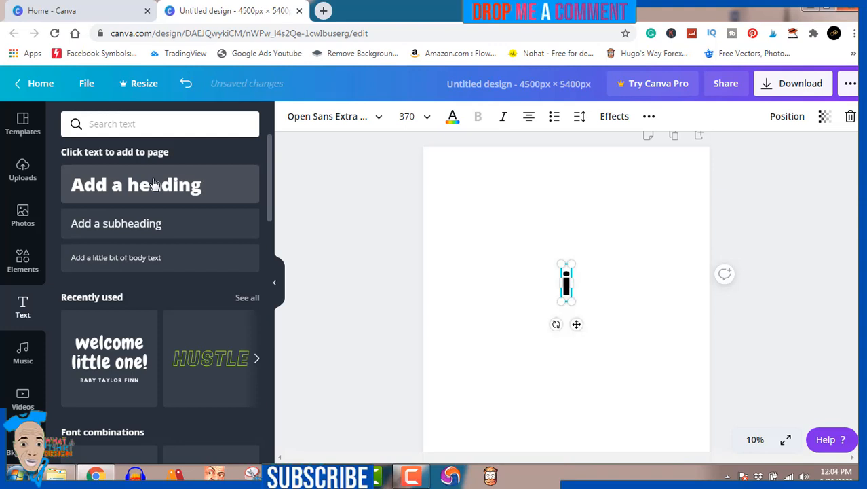
{"action": "key", "text": "BackSpace"}
{"action": "type", "text": "I'M"}
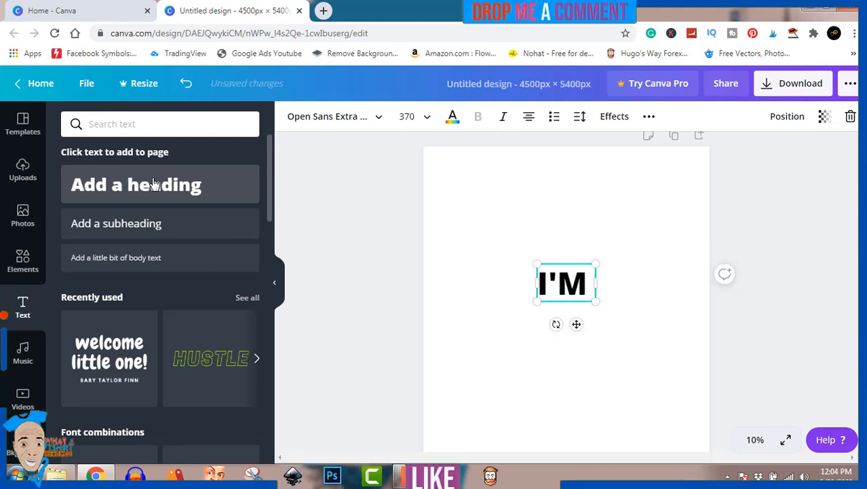
{"action": "type", "text": " TOO"}
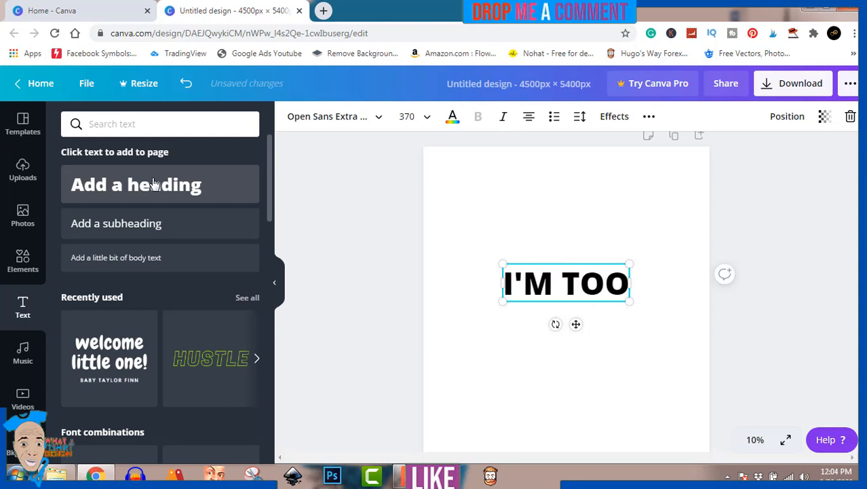
{"action": "type", "text": " OLD"}
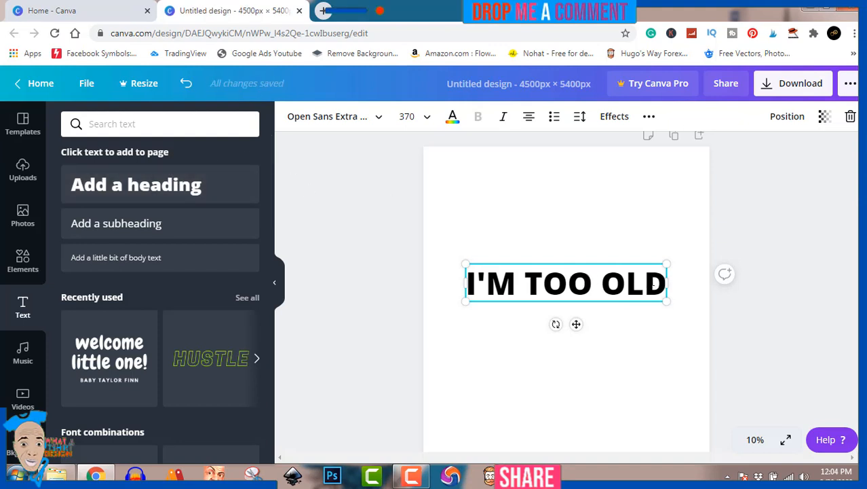
Shrink the "I'M TOO OLD" heading to a font size of about 335 and center it in the upper part of the page.
{"action": "left_click_drag", "start_coordinate": [664, 301], "coordinate": [648, 297]}
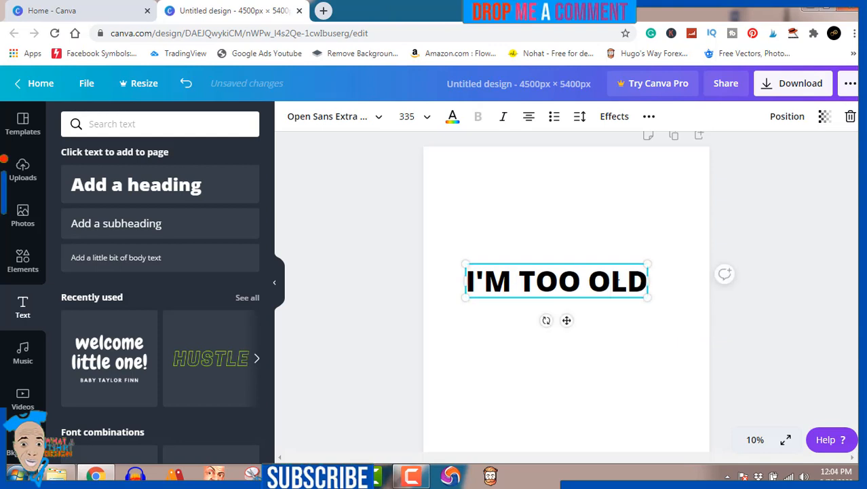
{"action": "left_click", "coordinate": [787, 174]}
{"action": "left_click_drag", "start_coordinate": [606, 268], "coordinate": [619, 223]}
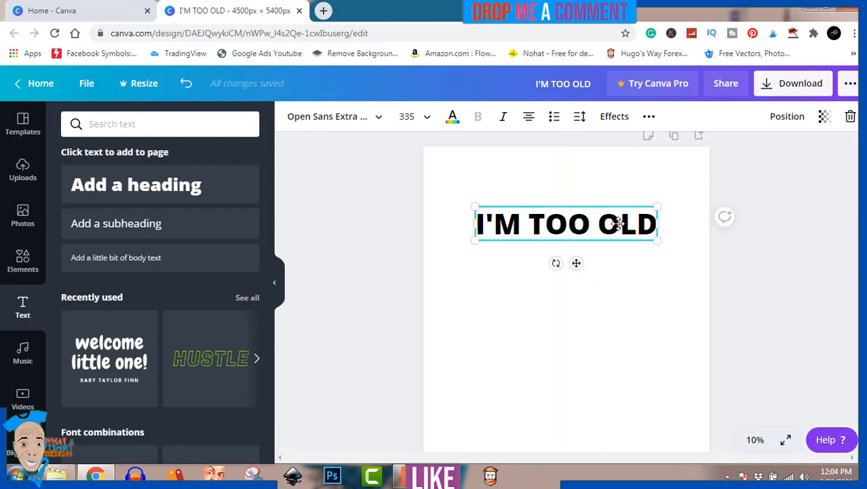
Set the page's background color to black.
{"action": "double_click", "coordinate": [619, 224]}
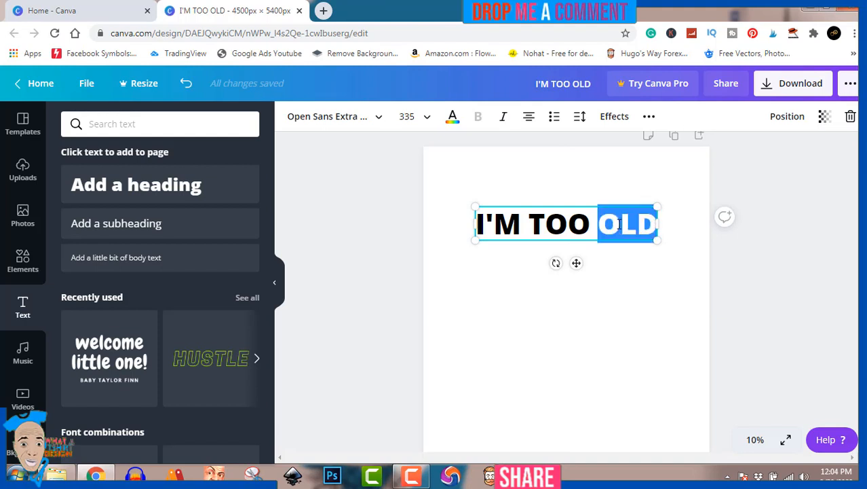
{"action": "triple_click", "coordinate": [619, 223]}
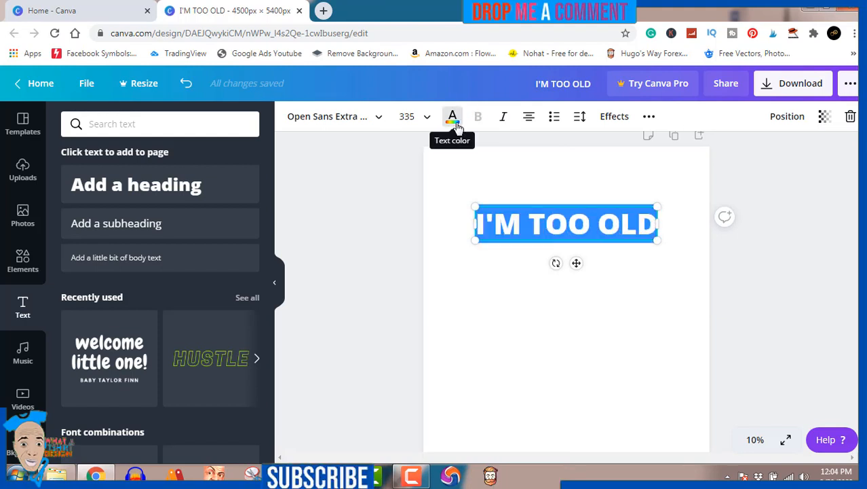
{"action": "left_click", "coordinate": [626, 171]}
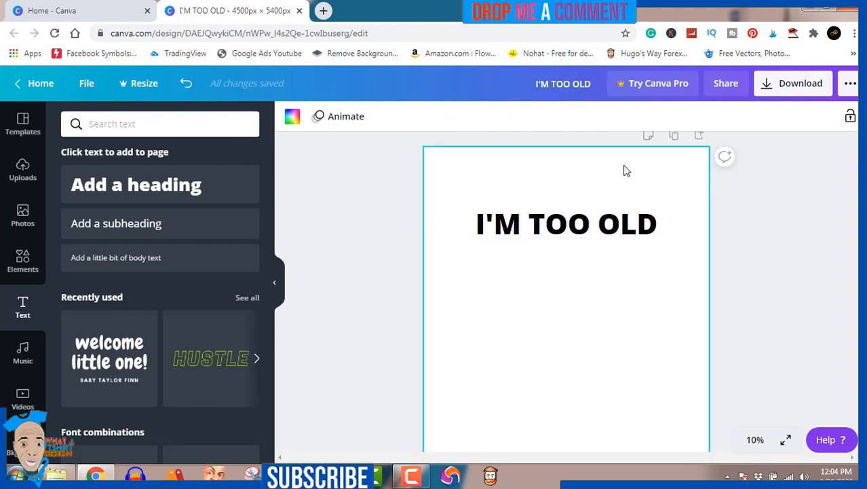
{"action": "left_click", "coordinate": [292, 117]}
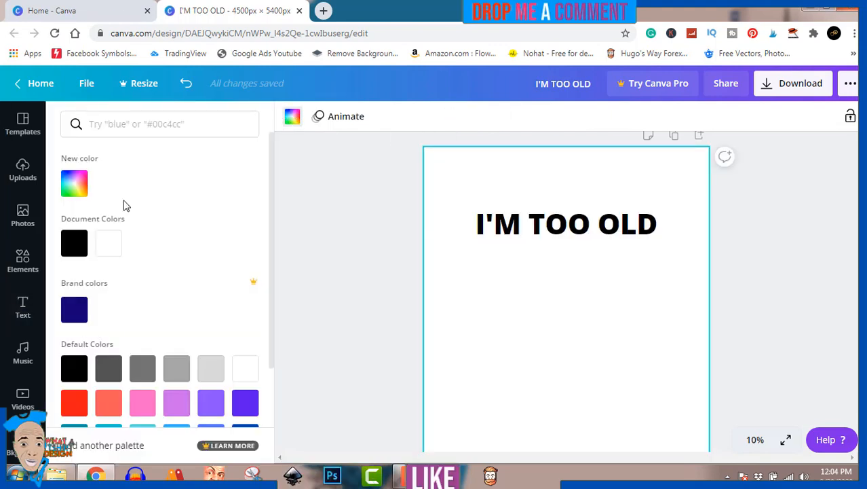
{"action": "left_click", "coordinate": [86, 247]}
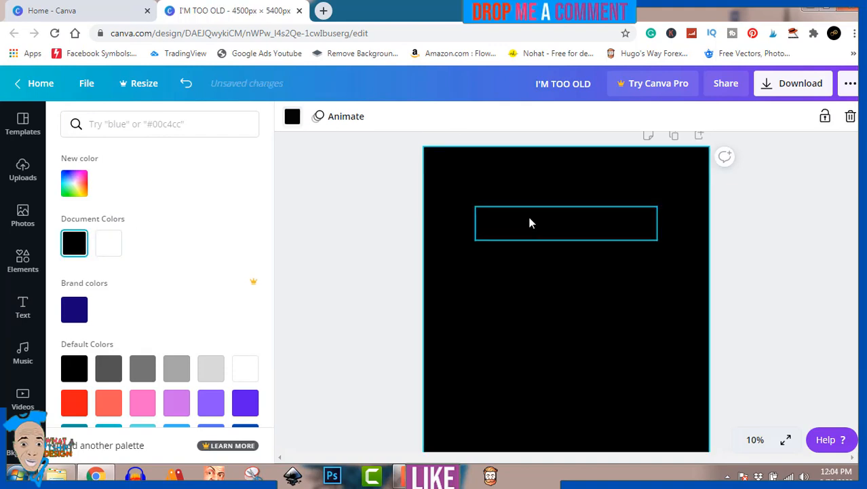
Change the text color of the "I'M TOO OLD" heading to white.
{"action": "left_click", "coordinate": [533, 224]}
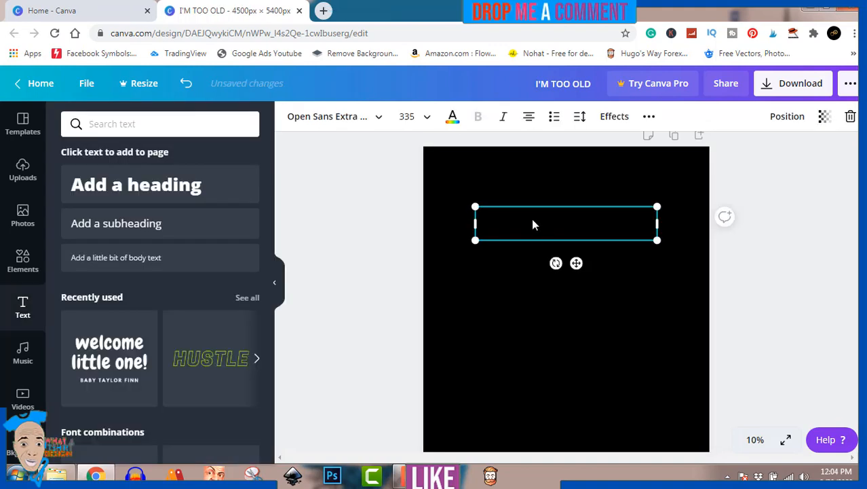
{"action": "left_click", "coordinate": [452, 116]}
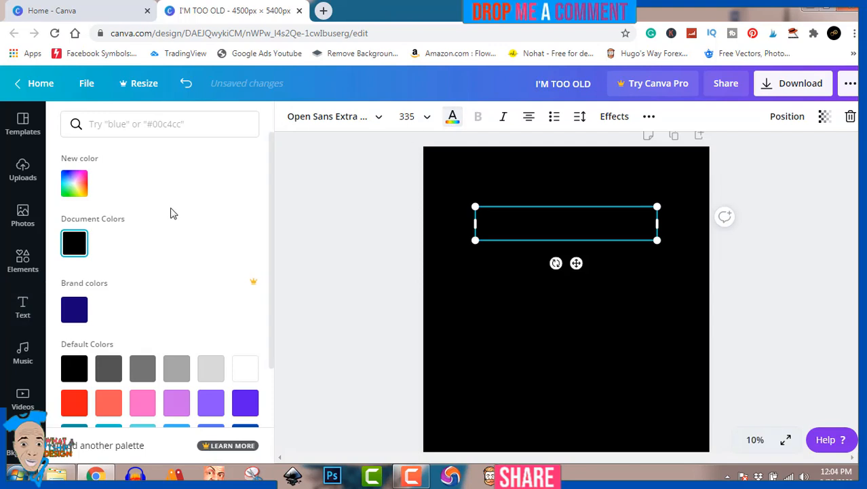
{"action": "left_click", "coordinate": [245, 372]}
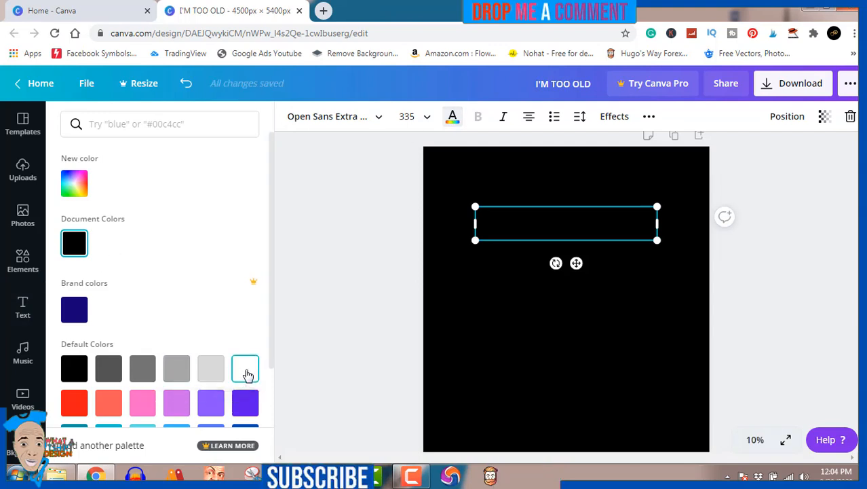
{"action": "key", "text": "Escape"}
{"action": "left_click", "coordinate": [375, 295]}
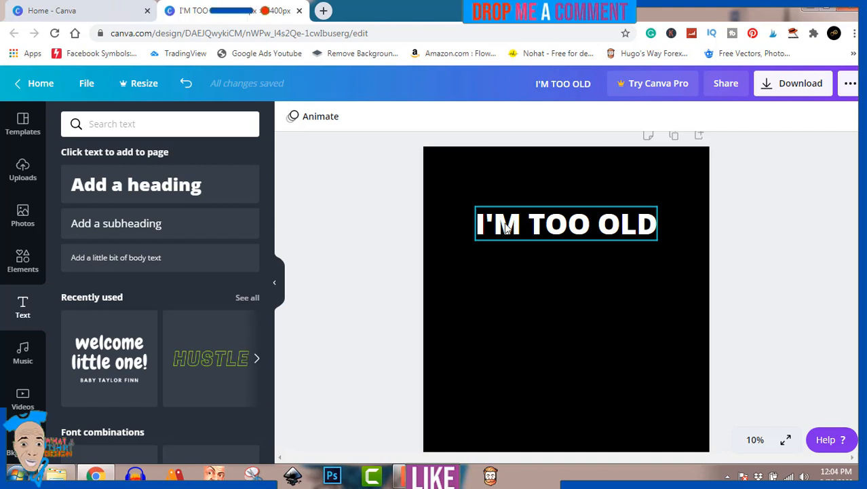
Duplicate the "I'M TOO OLD" heading near the page's lower edge and shrink the copy to a font size of about 283.
{"action": "left_click", "coordinate": [505, 229]}
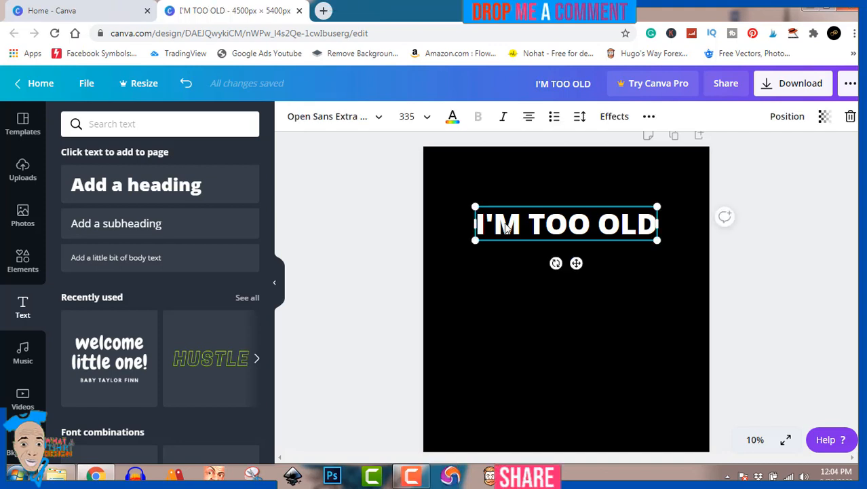
{"action": "left_click_drag", "start_coordinate": [505, 229], "coordinate": [508, 383]}
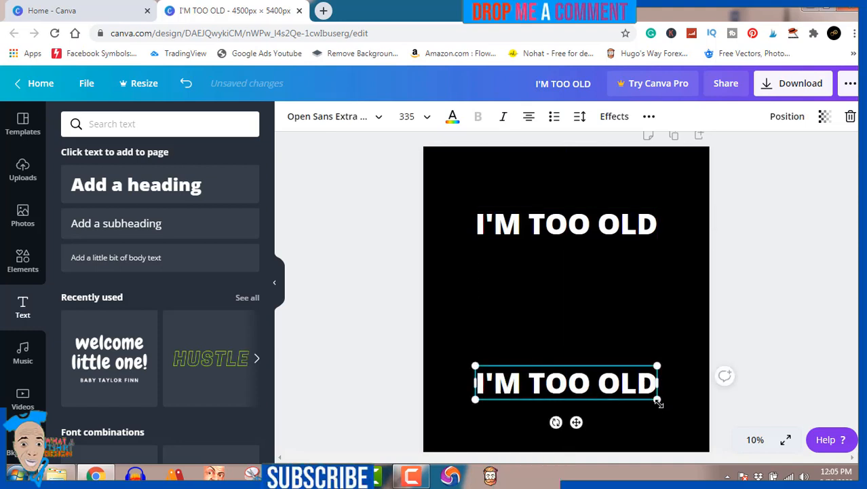
{"action": "left_click_drag", "start_coordinate": [657, 400], "coordinate": [606, 380]}
Replace the text of the lower heading copy with "FOR THIS".
{"action": "double_click", "coordinate": [606, 380]}
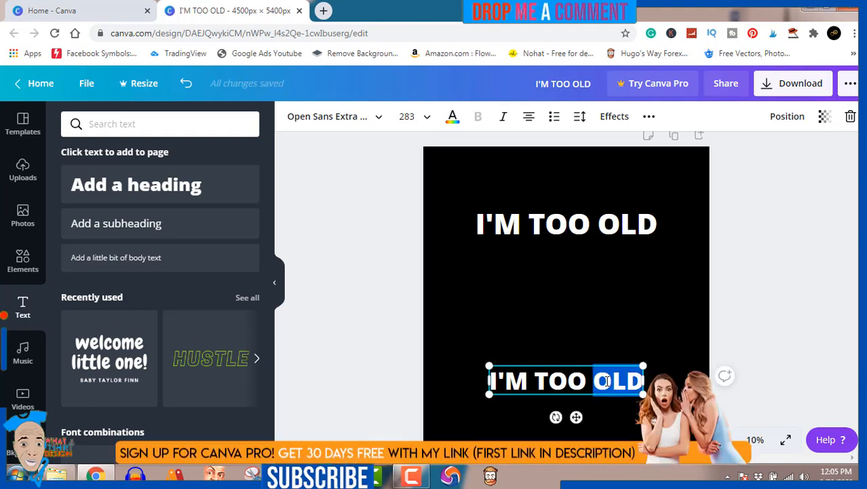
{"action": "triple_click", "coordinate": [606, 380]}
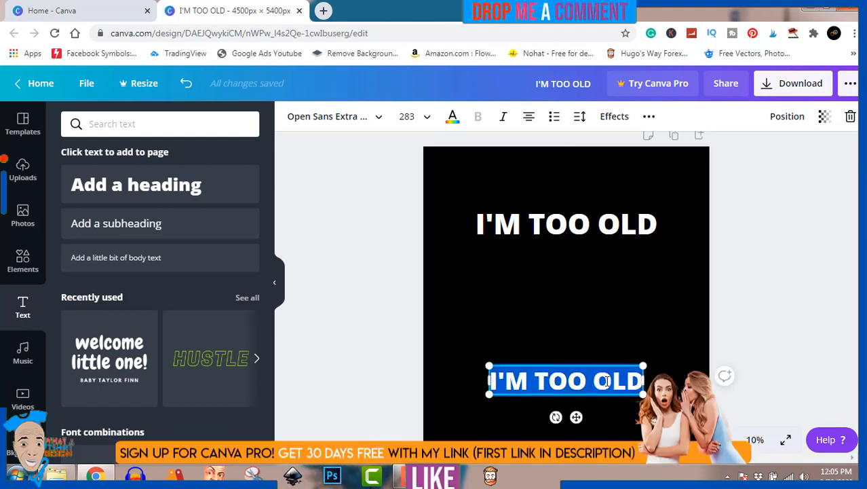
{"action": "key", "text": "BackSpace"}
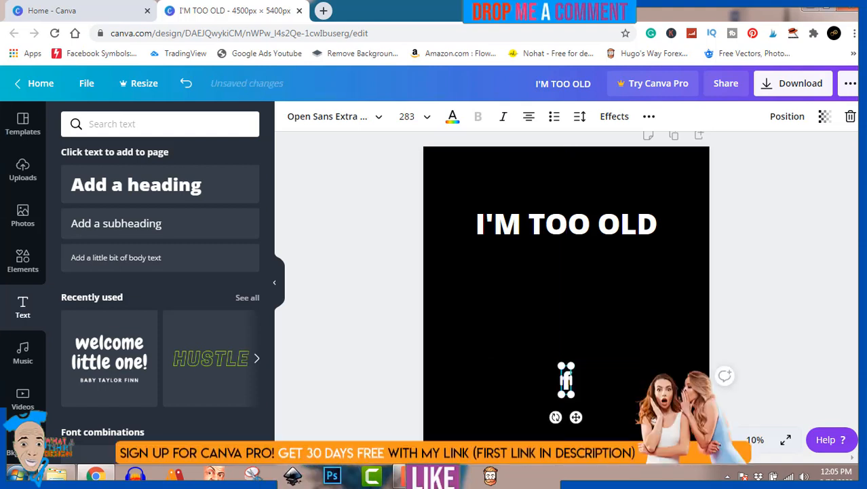
{"action": "type", "text": "F"}
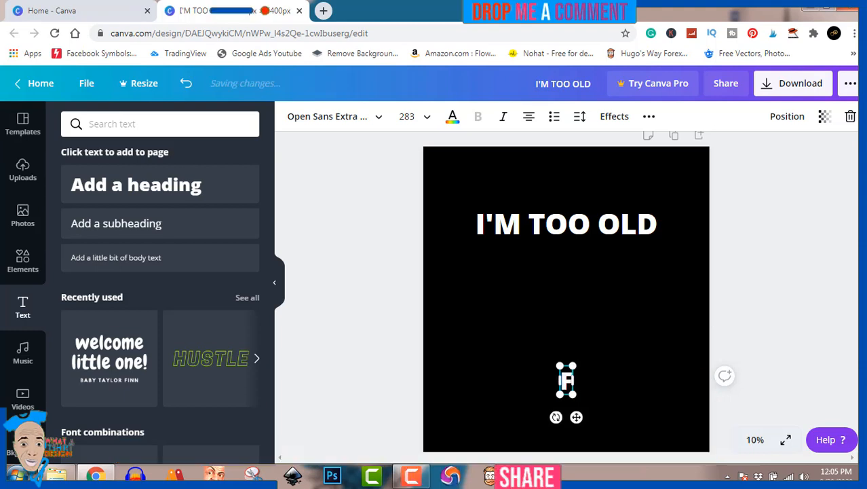
{"action": "type", "text": "OR"}
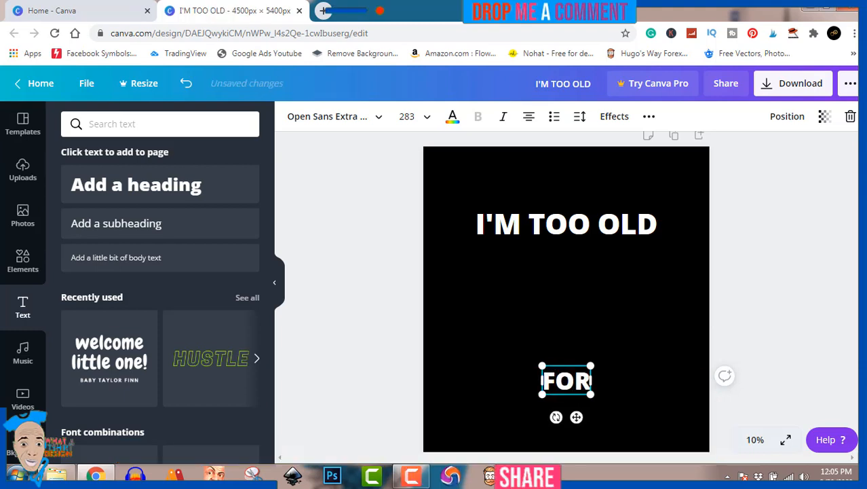
{"action": "type", "text": " THIS"}
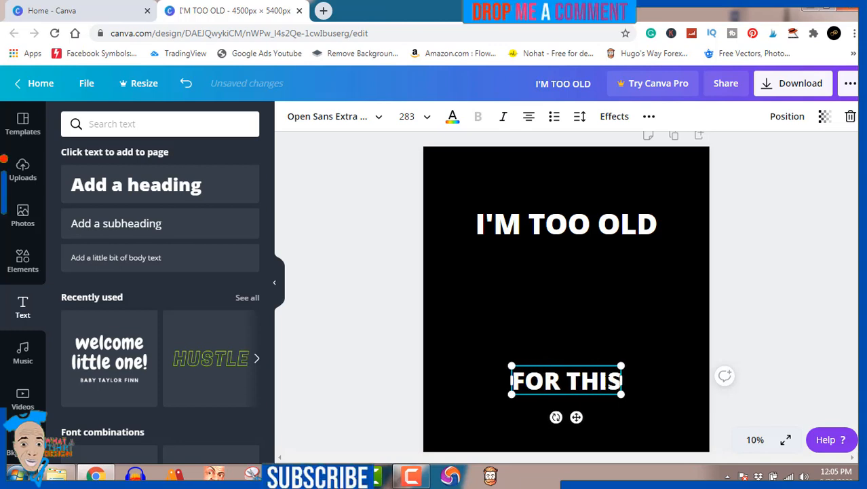
Shrink the "FOR THIS" text to a font size of about 233 and center it horizontally on the page.
{"action": "left_click_drag", "start_coordinate": [620, 391], "coordinate": [601, 389]}
{"action": "left_click", "coordinate": [808, 294]}
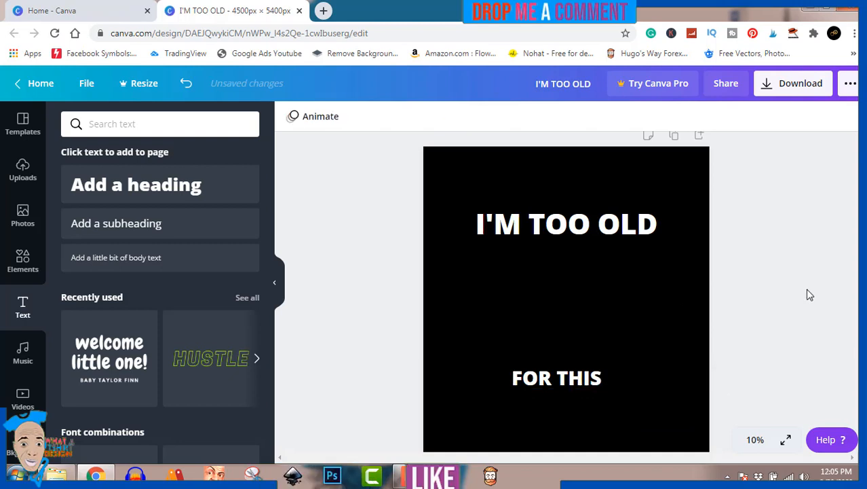
{"action": "mouse_move", "coordinate": [562, 383]}
{"action": "left_mouse_down"}
{"action": "mouse_move", "coordinate": [578, 381]}
{"action": "mouse_move", "coordinate": [566, 377]}
{"action": "left_mouse_up"}
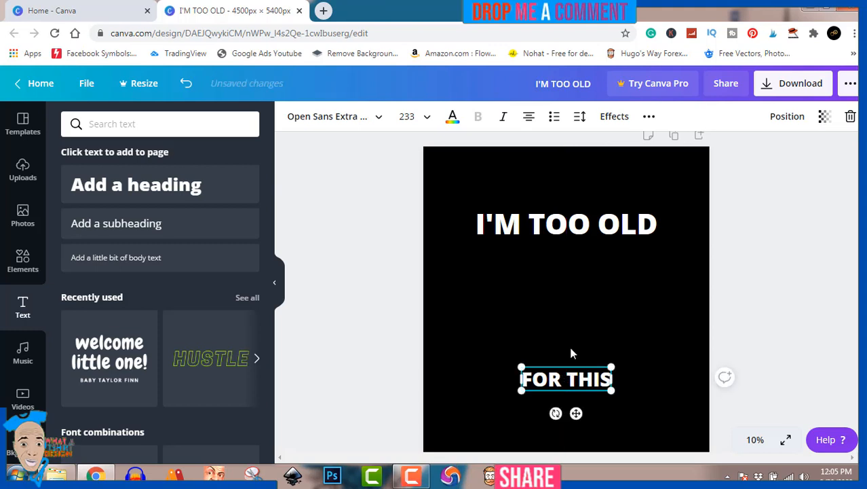
Duplicate the "I'M TOO OLD" heading just below "FOR THIS" and set the copy's font to Kollektif.
{"action": "left_click", "coordinate": [568, 225]}
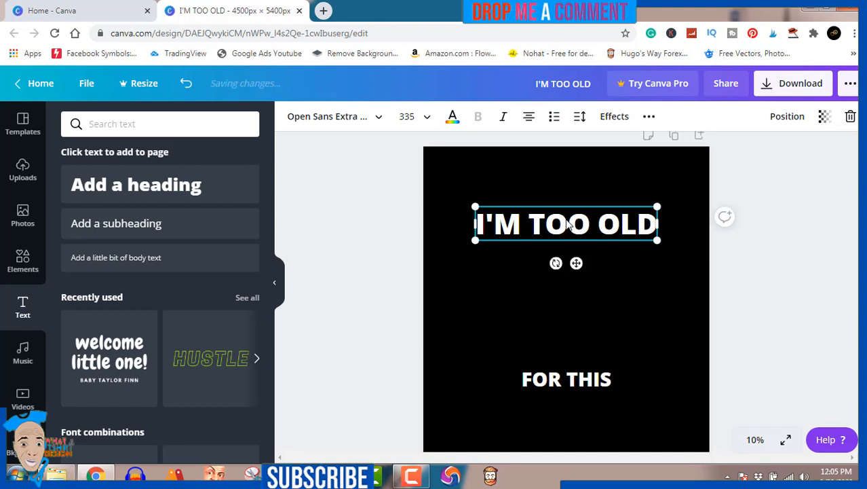
{"action": "left_click_drag", "start_coordinate": [569, 224], "coordinate": [567, 399]}
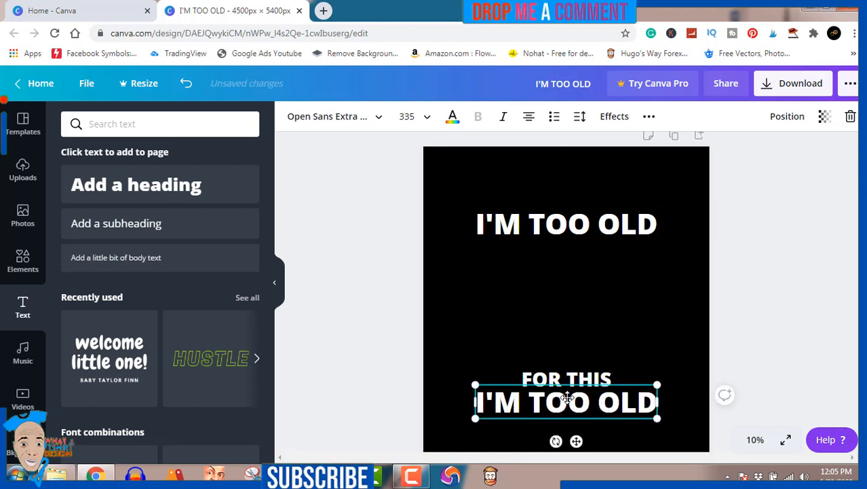
{"action": "double_click", "coordinate": [568, 400]}
{"action": "key", "text": "ctrl+a"}
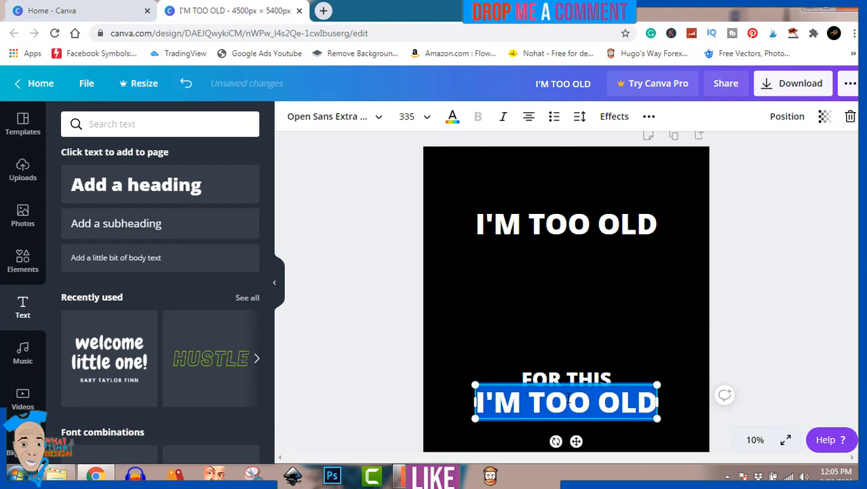
{"action": "left_click", "coordinate": [367, 118]}
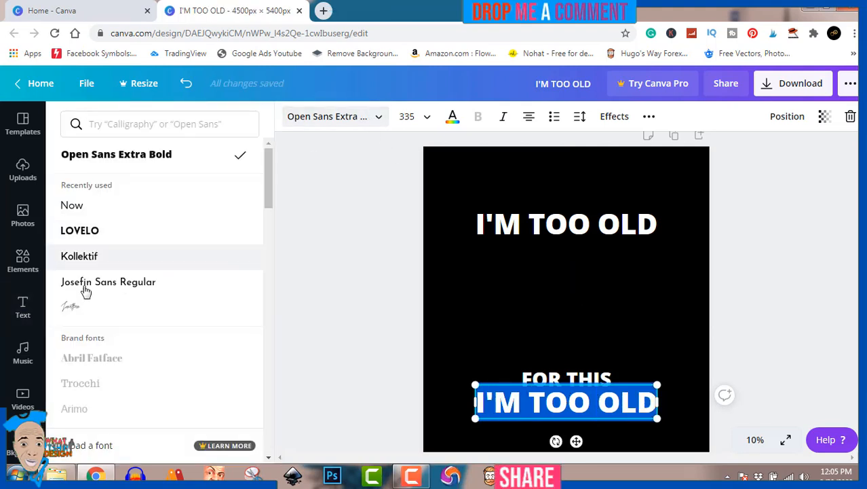
{"action": "left_click", "coordinate": [73, 308]}
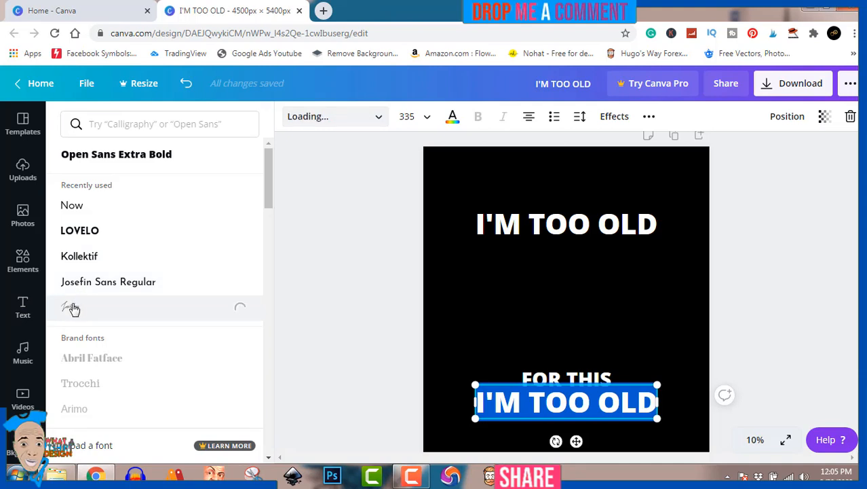
{"action": "left_click", "coordinate": [75, 264]}
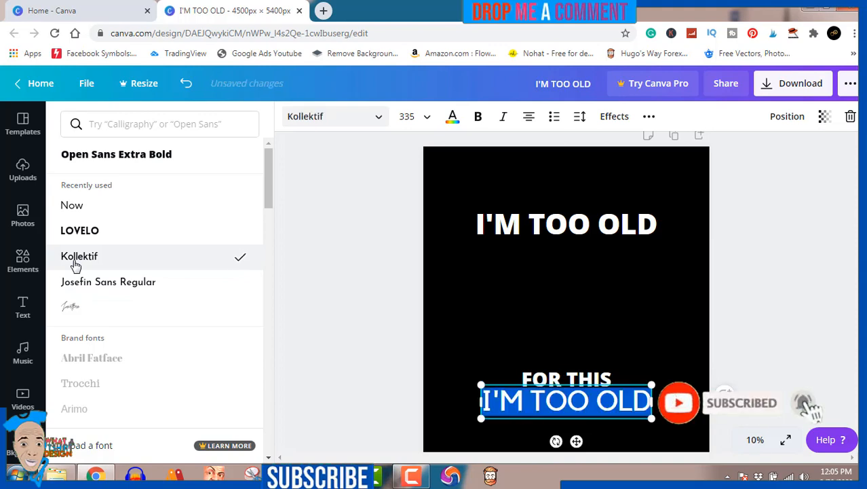
{"action": "left_click", "coordinate": [749, 218]}
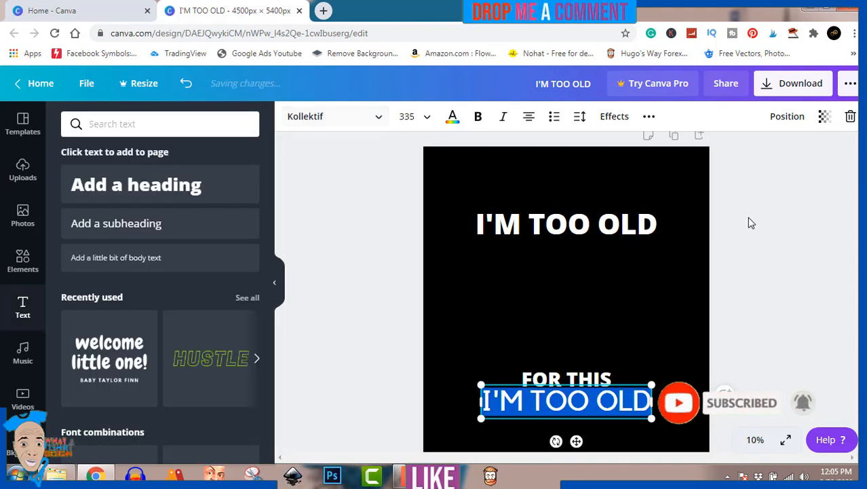
{"action": "left_click", "coordinate": [749, 218]}
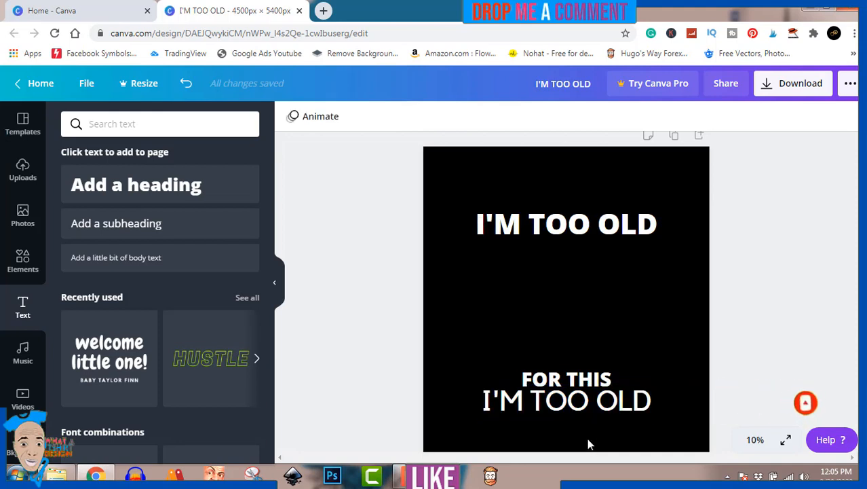
Replace the text of the lower "I'M TOO OLD" copy with "SHEET".
{"action": "left_click", "coordinate": [581, 405]}
{"action": "double_click", "coordinate": [581, 406]}
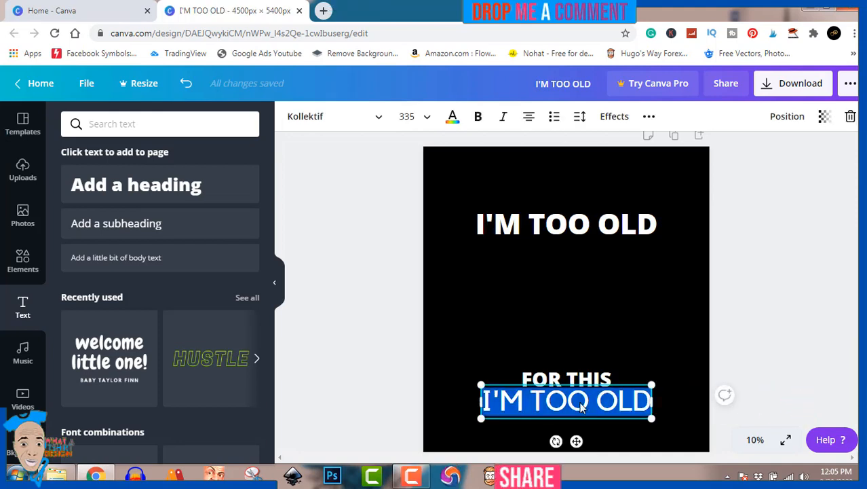
{"action": "type", "text": "S"}
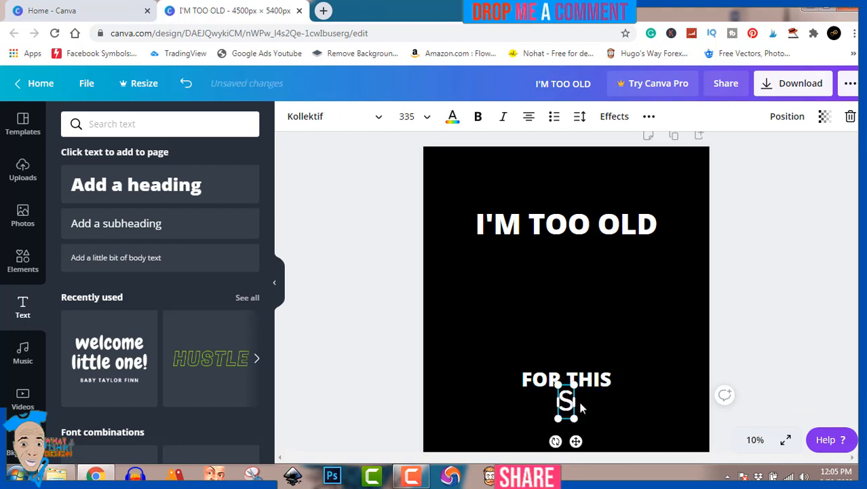
{"action": "type", "text": "HEET"}
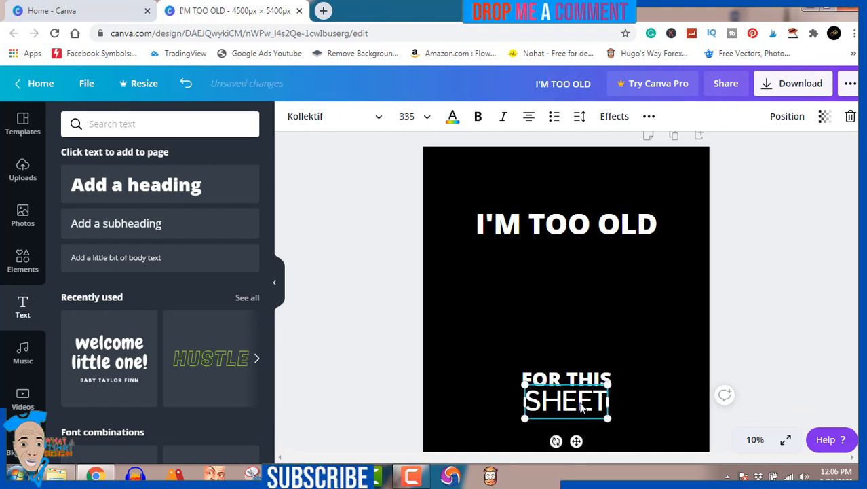
{"action": "left_click", "coordinate": [814, 306]}
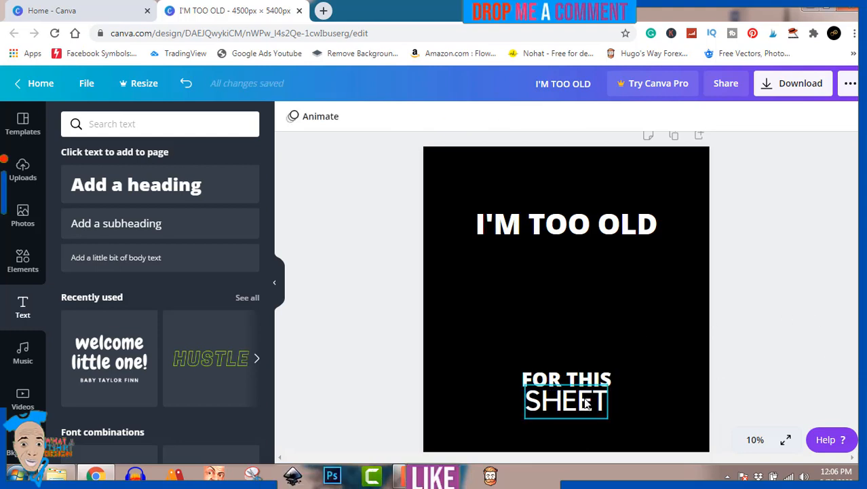
Search the elements for "ghost", add the orange ghost with outstretched arms and place it between "I'M TOO OLD" and "FOR THIS".
{"action": "left_click", "coordinate": [16, 278]}
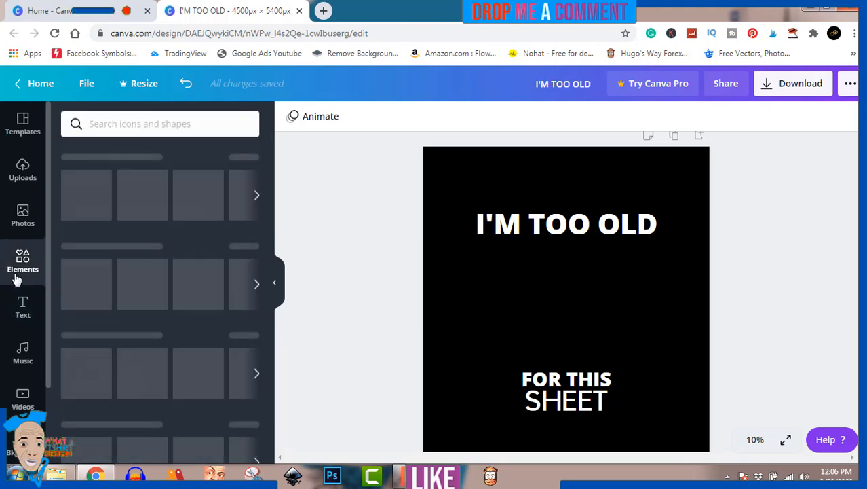
{"action": "left_click", "coordinate": [139, 124]}
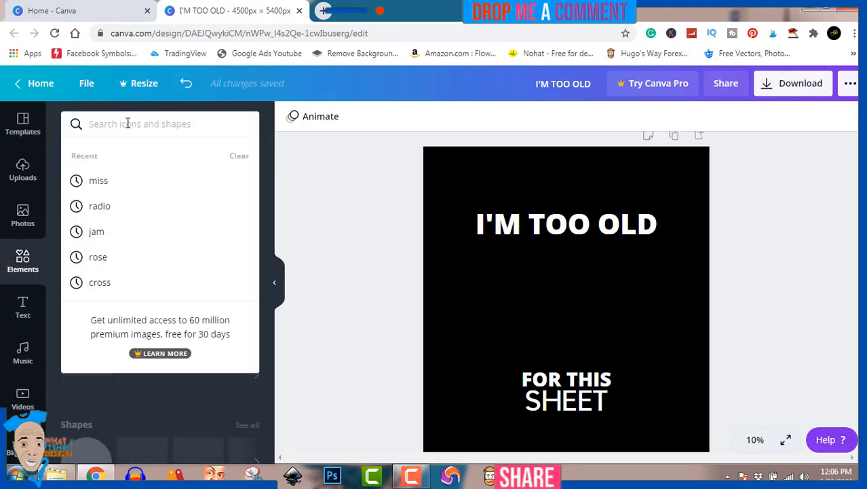
{"action": "type", "text": "g"}
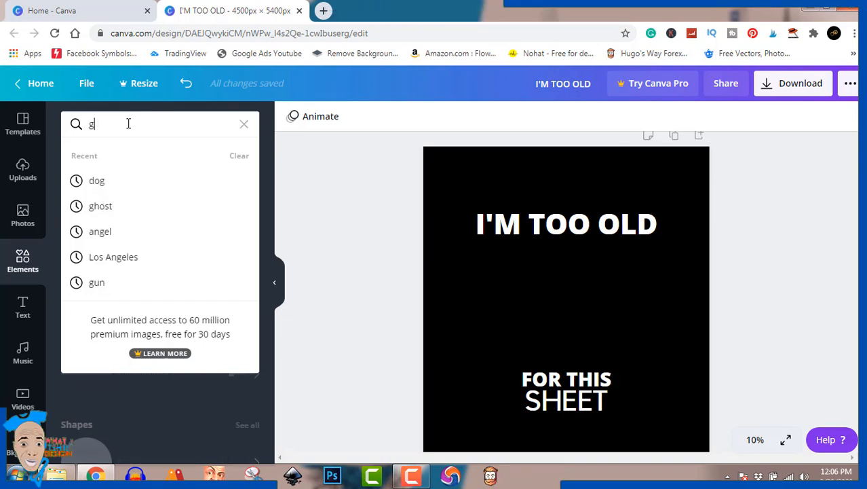
{"action": "left_click", "coordinate": [111, 216]}
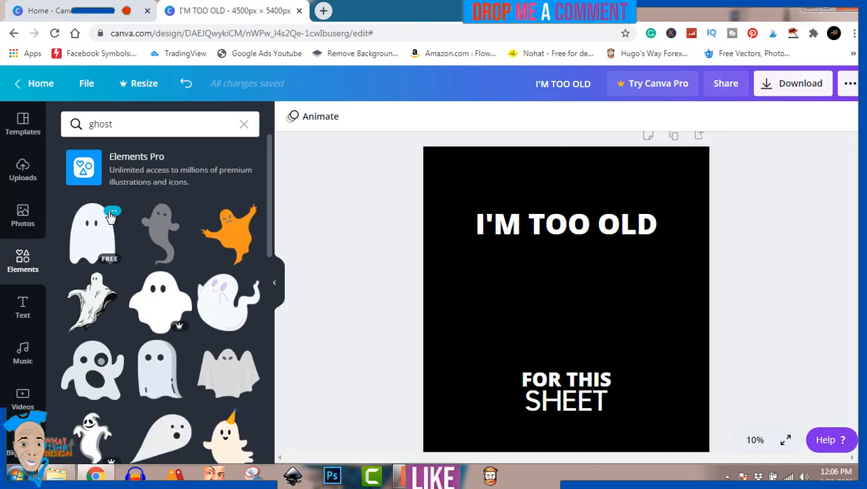
{"action": "left_click", "coordinate": [231, 235]}
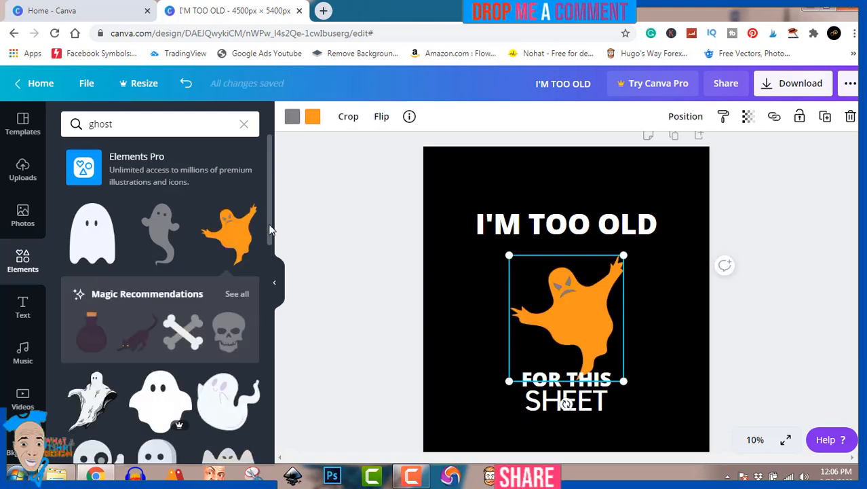
{"action": "left_click_drag", "start_coordinate": [270, 233], "coordinate": [270, 270]}
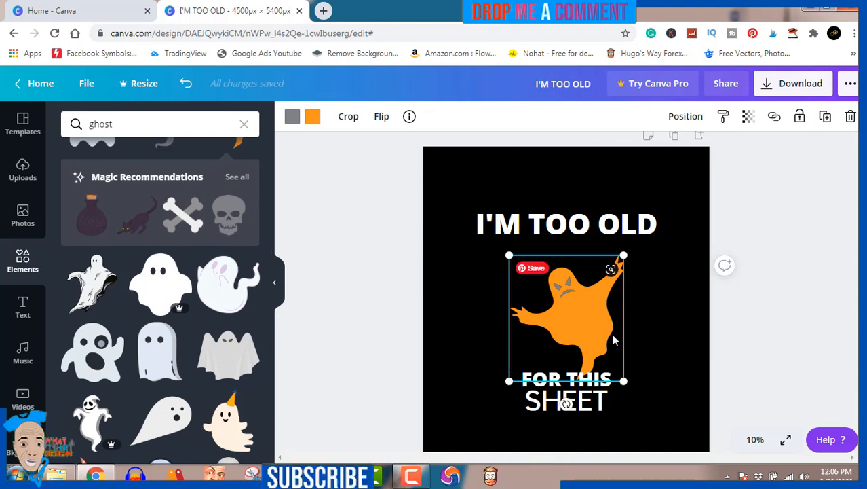
{"action": "left_click_drag", "start_coordinate": [594, 338], "coordinate": [591, 310]}
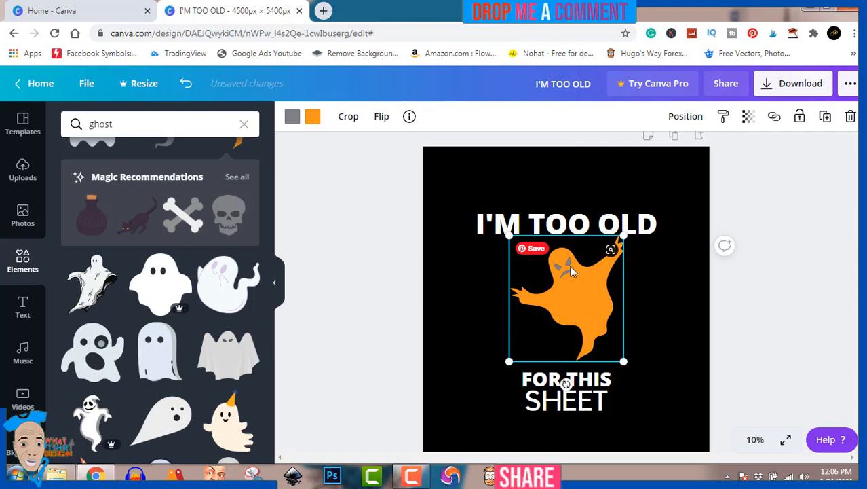
Change the gray face of the orange ghost to white.
{"action": "left_click", "coordinate": [293, 119]}
{"action": "left_click", "coordinate": [179, 245]}
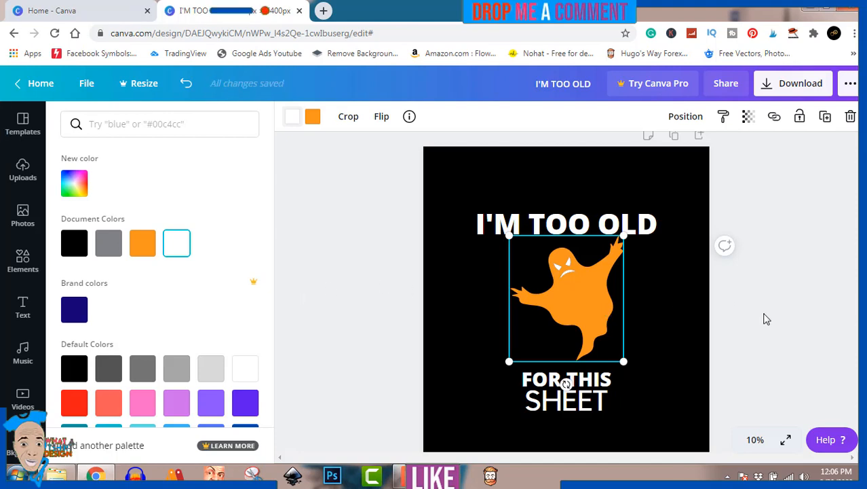
{"action": "key", "text": "Escape"}
{"action": "key", "text": "Escape"}
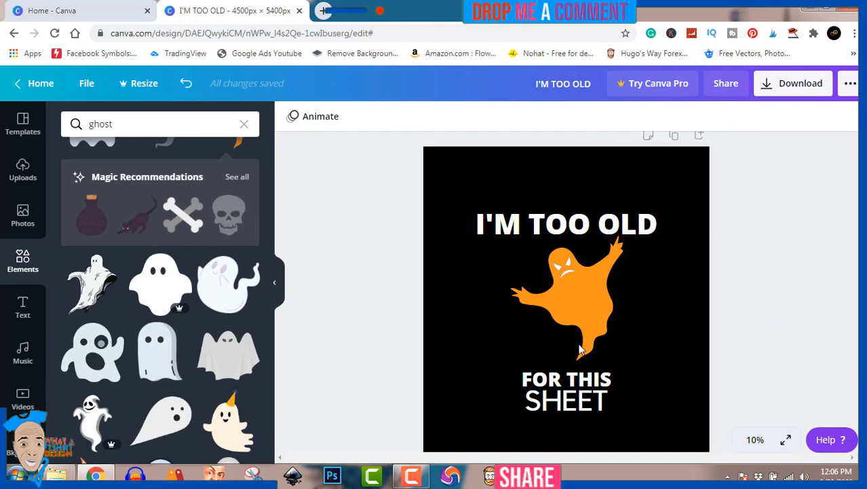
Enlarge the orange ghost to span from "I'M TOO OLD" to "FOR THIS" and position it slightly left of the page center.
{"action": "left_click_drag", "start_coordinate": [587, 317], "coordinate": [575, 317]}
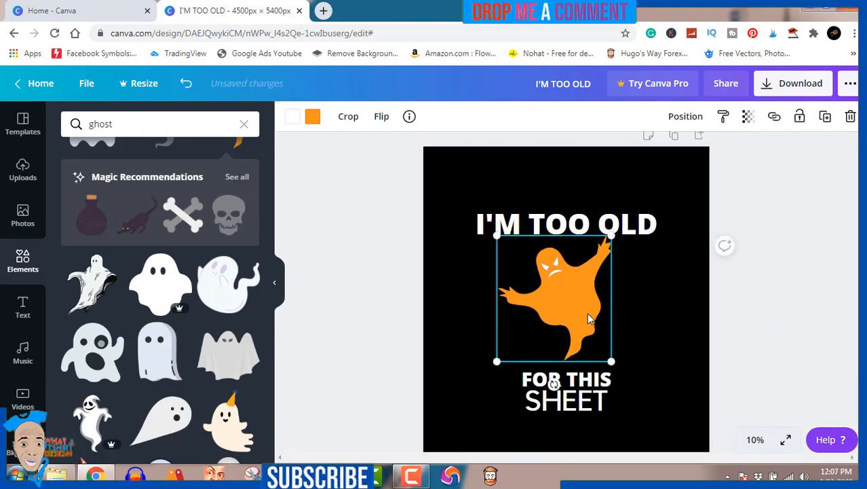
{"action": "left_click", "coordinate": [801, 320]}
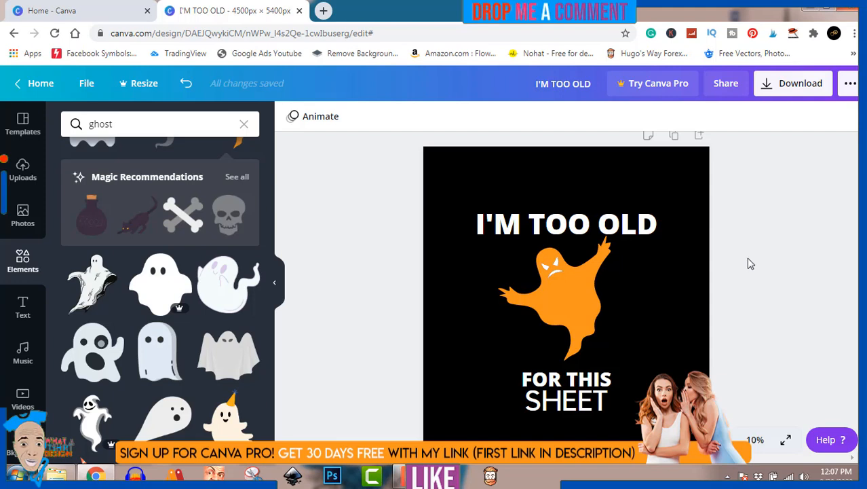
{"action": "left_click", "coordinate": [583, 313]}
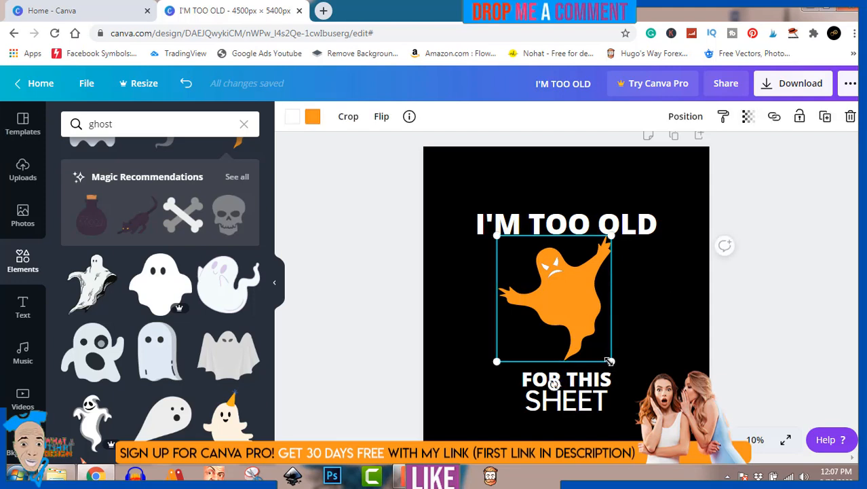
{"action": "left_click_drag", "start_coordinate": [613, 362], "coordinate": [626, 378]}
{"action": "left_click_drag", "start_coordinate": [587, 318], "coordinate": [581, 314]}
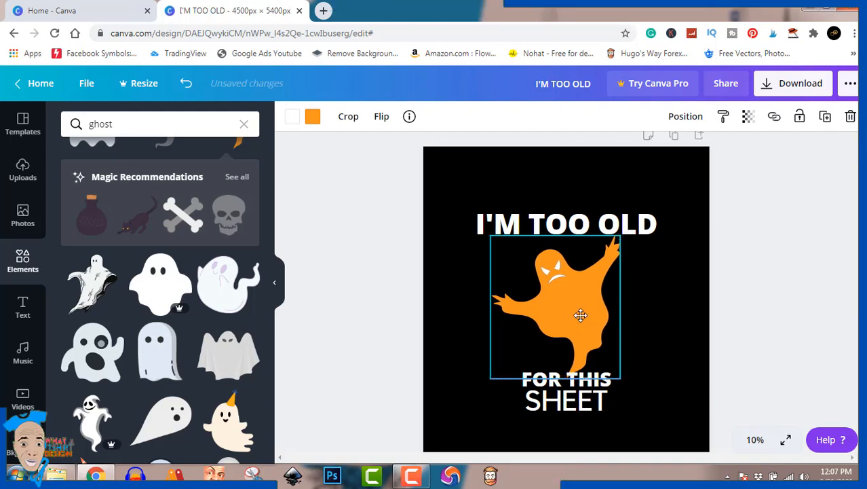
{"action": "left_click_drag", "start_coordinate": [581, 315], "coordinate": [581, 315]}
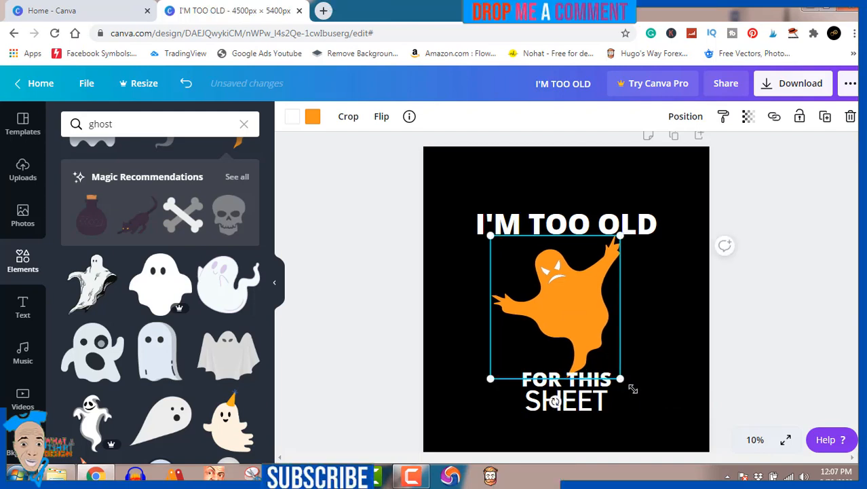
{"action": "left_click_drag", "start_coordinate": [633, 389], "coordinate": [636, 390]}
{"action": "left_click_drag", "start_coordinate": [597, 320], "coordinate": [586, 308]}
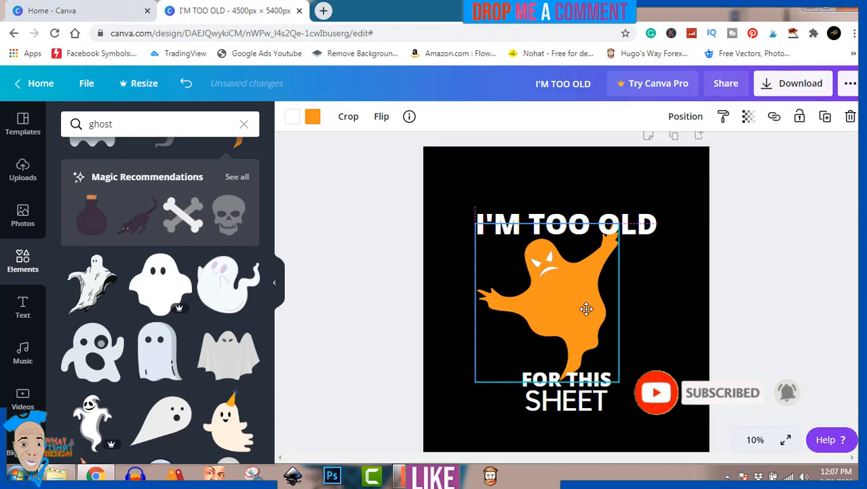
{"action": "left_click_drag", "start_coordinate": [586, 309], "coordinate": [595, 308]}
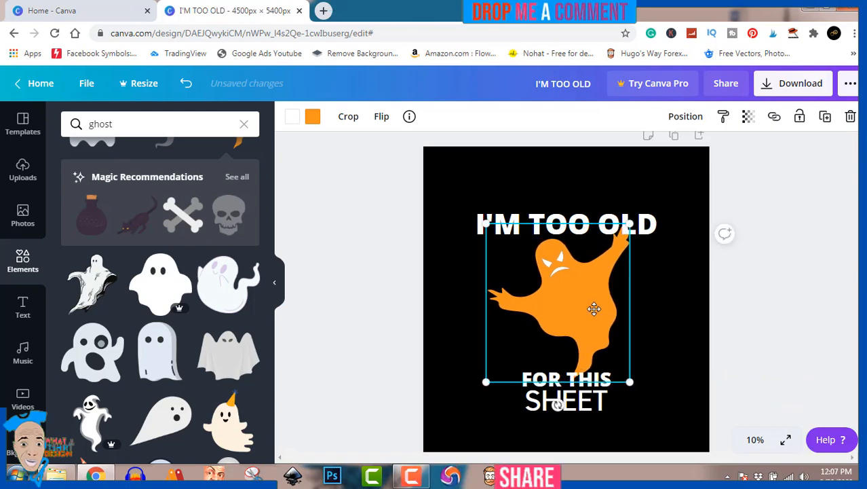
{"action": "left_click", "coordinate": [778, 298]}
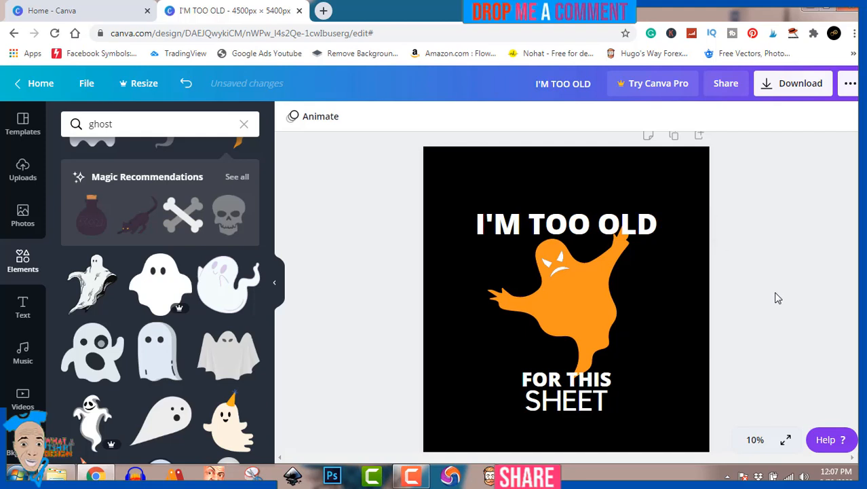
Shift "FOR THIS" and "SHEET" slightly to the right, keeping them stacked beneath the ghost.
{"action": "left_click", "coordinate": [589, 379]}
{"action": "left_click_drag", "start_coordinate": [591, 379], "coordinate": [598, 380]}
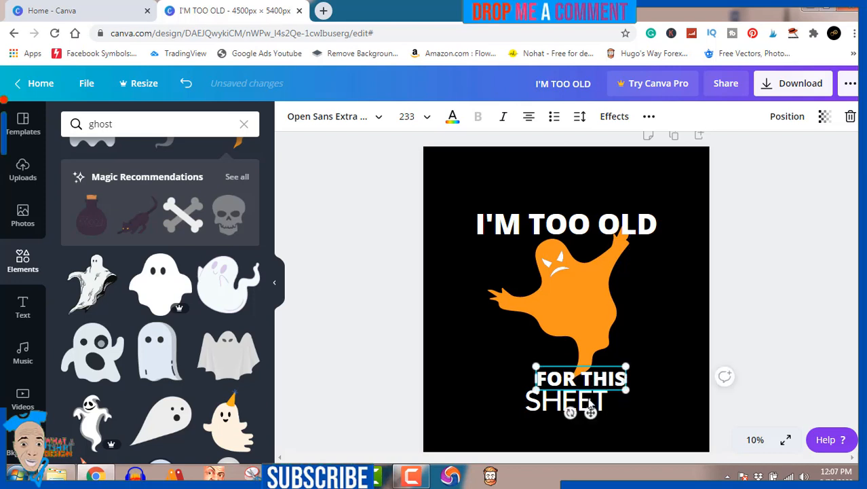
{"action": "left_click_drag", "start_coordinate": [578, 409], "coordinate": [602, 400]}
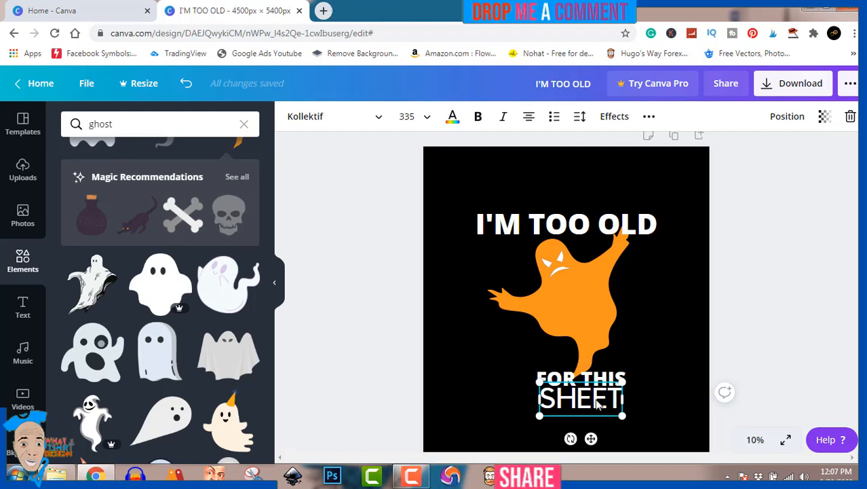
Arrange "FOR THIS" and "SHEET" side by side on one line beneath the ghost, with "SHEET" on the right.
{"action": "left_click_drag", "start_coordinate": [601, 400], "coordinate": [653, 382]}
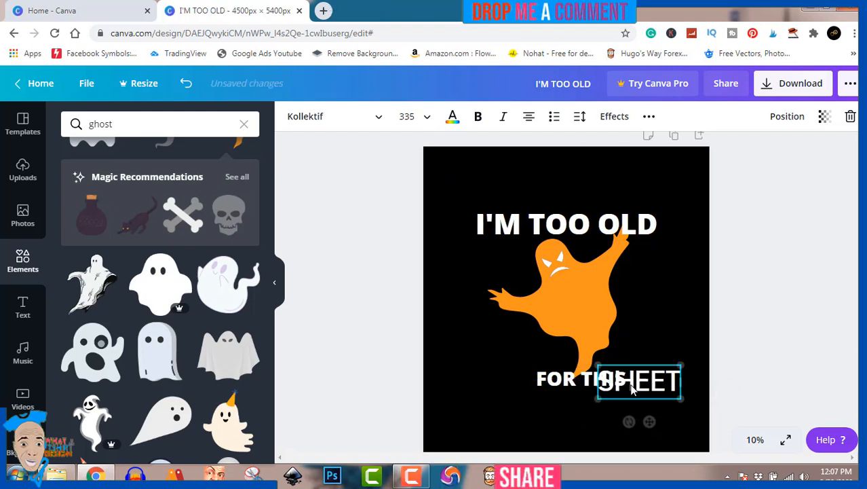
{"action": "left_click", "coordinate": [553, 379]}
{"action": "left_click_drag", "start_coordinate": [553, 379], "coordinate": [519, 384]}
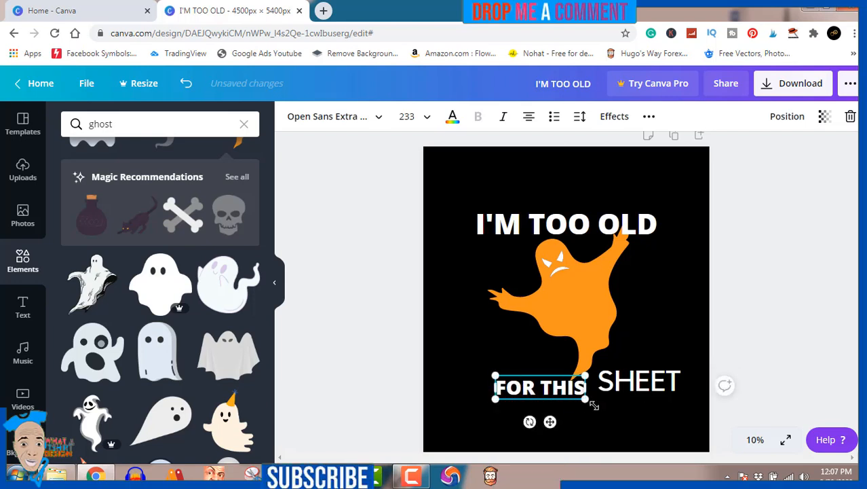
{"action": "left_click_drag", "start_coordinate": [621, 384], "coordinate": [615, 388]}
{"action": "left_click", "coordinate": [781, 285]}
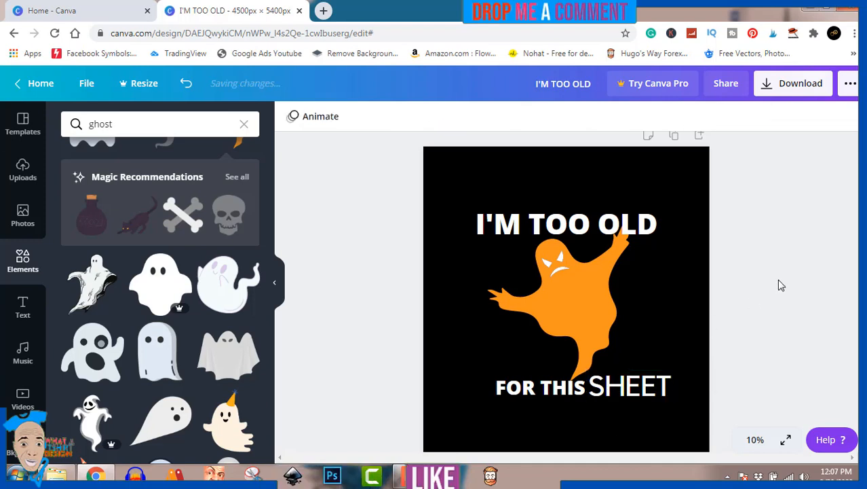
Stagger the lower text beneath the ghost, with "FOR THIS" shifted left and "SHEET" slightly lower to its right.
{"action": "left_click_drag", "start_coordinate": [633, 387], "coordinate": [589, 417]}
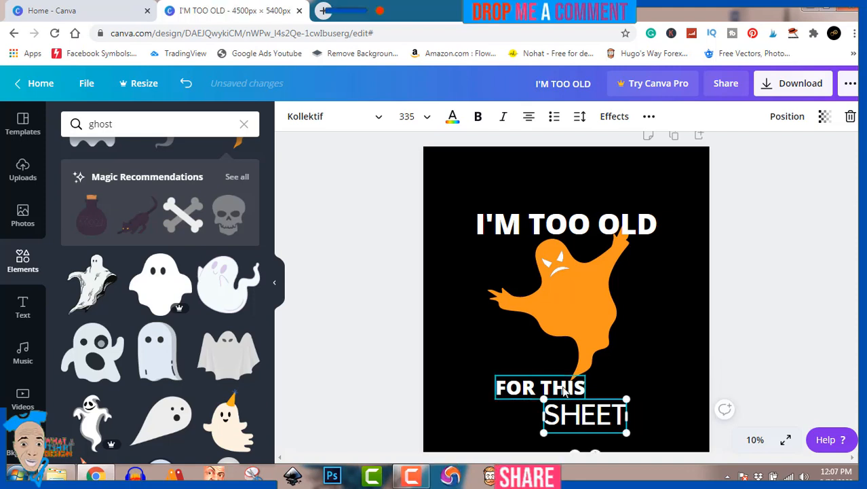
{"action": "left_click_drag", "start_coordinate": [564, 390], "coordinate": [541, 380]}
{"action": "left_click_drag", "start_coordinate": [588, 416], "coordinate": [611, 395]}
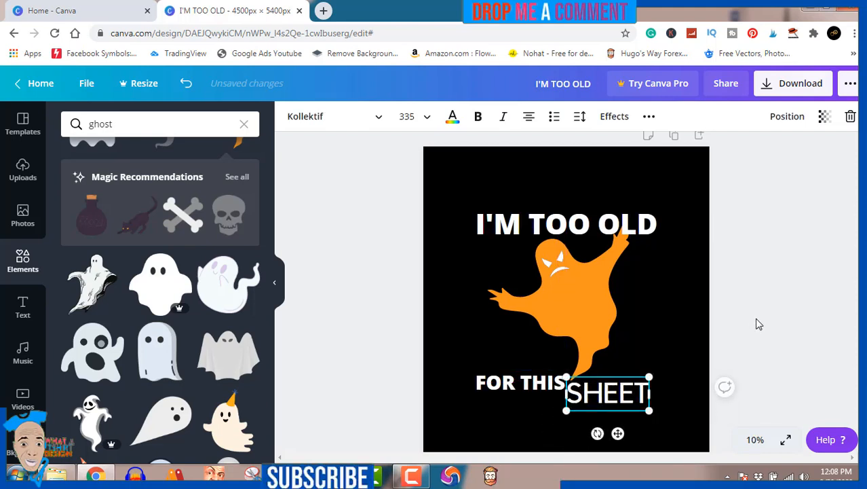
{"action": "left_click", "coordinate": [758, 324]}
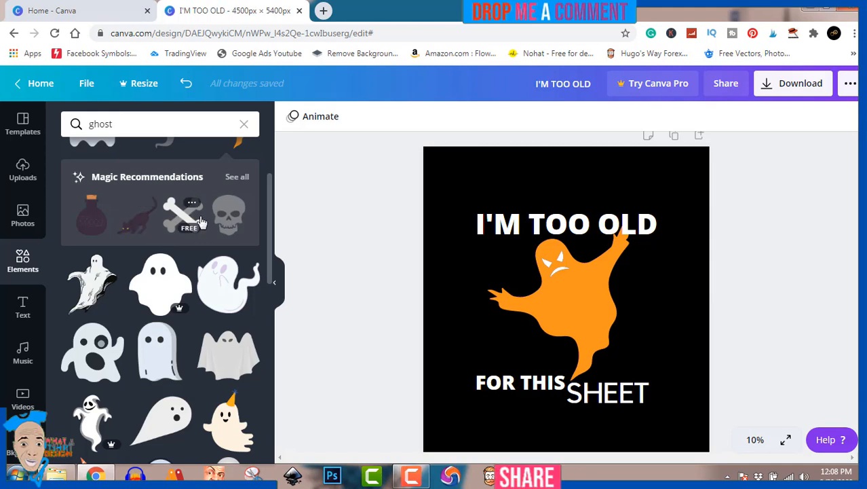
Replace the orange ghost with the pale sheet ghost with blue eyes and place it between "I'M TOO OLD" and "FOR THIS".
{"action": "scroll", "coordinate": [201, 222], "scroll_direction": "down", "scroll_amount": 4}
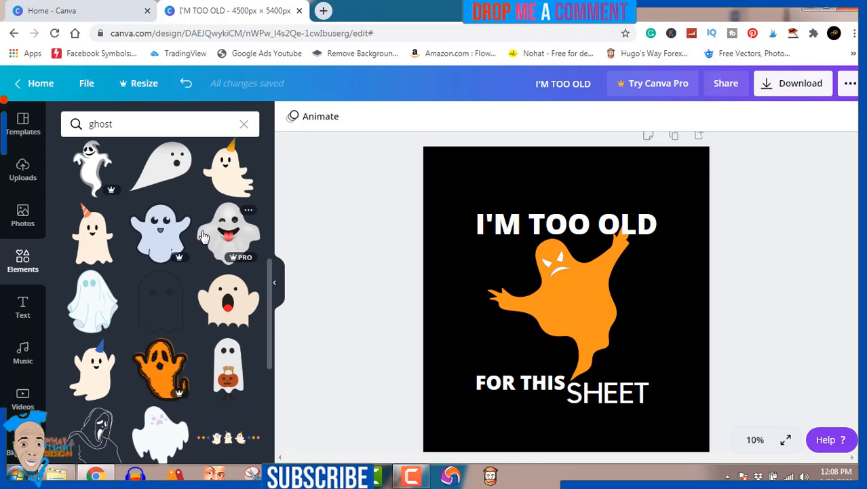
{"action": "left_click", "coordinate": [80, 302]}
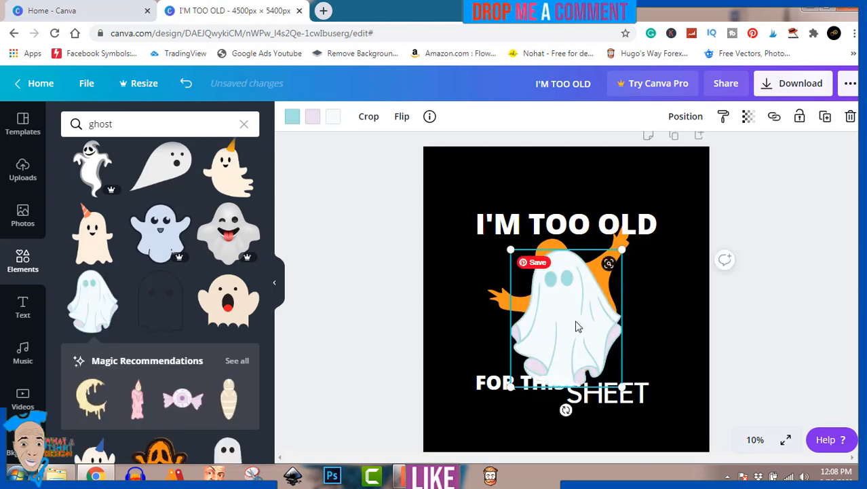
{"action": "left_click", "coordinate": [506, 309]}
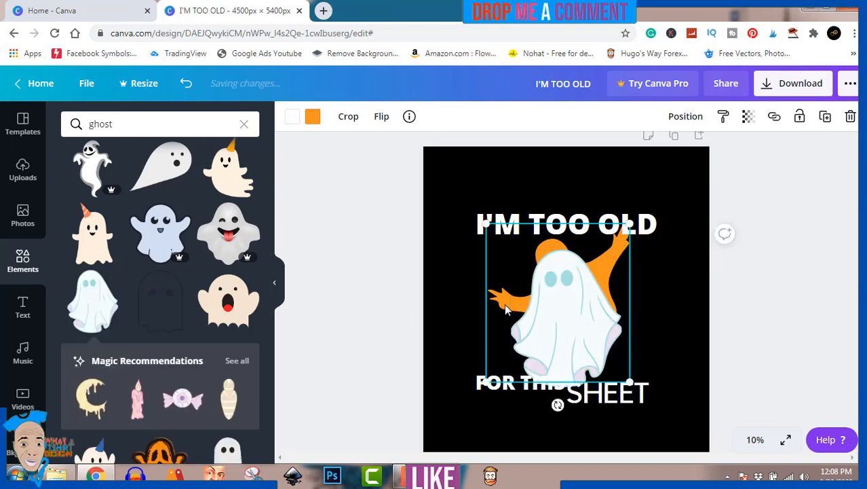
{"action": "key", "text": "Delete"}
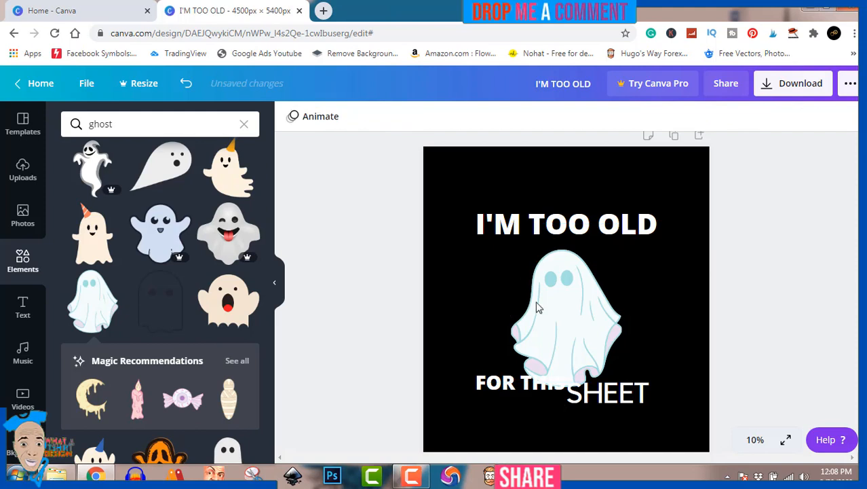
{"action": "left_click", "coordinate": [574, 325]}
{"action": "left_click_drag", "start_coordinate": [574, 325], "coordinate": [571, 311]}
{"action": "left_click", "coordinate": [790, 298]}
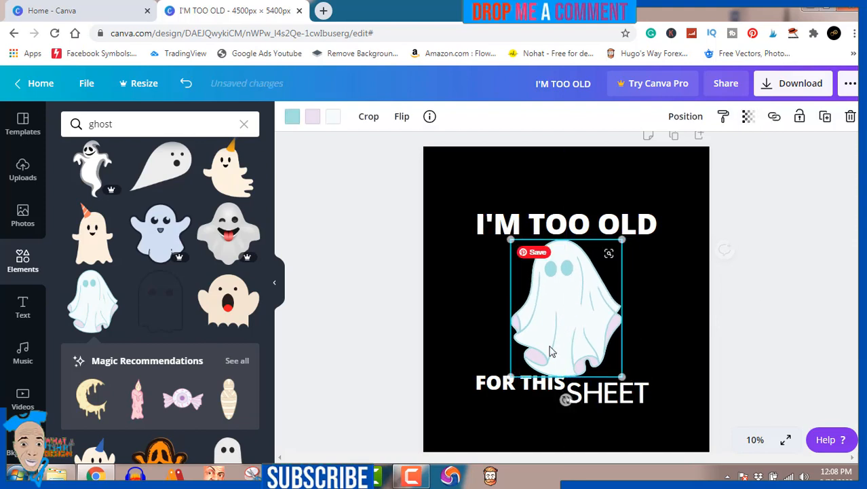
Center "FOR THIS" beneath the ghost and stack "SHEET" centered directly below it.
{"action": "left_click", "coordinate": [510, 384]}
{"action": "left_click_drag", "start_coordinate": [510, 384], "coordinate": [546, 385]}
{"action": "left_click_drag", "start_coordinate": [641, 400], "coordinate": [599, 416]}
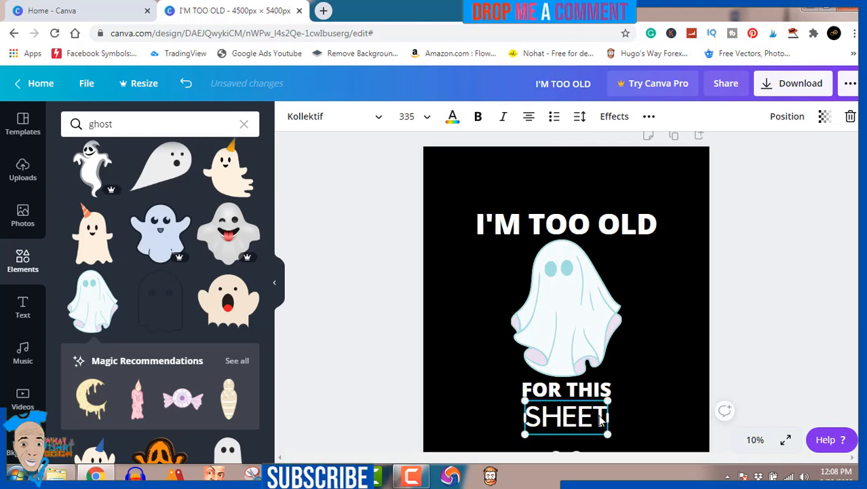
{"action": "left_click", "coordinate": [787, 297]}
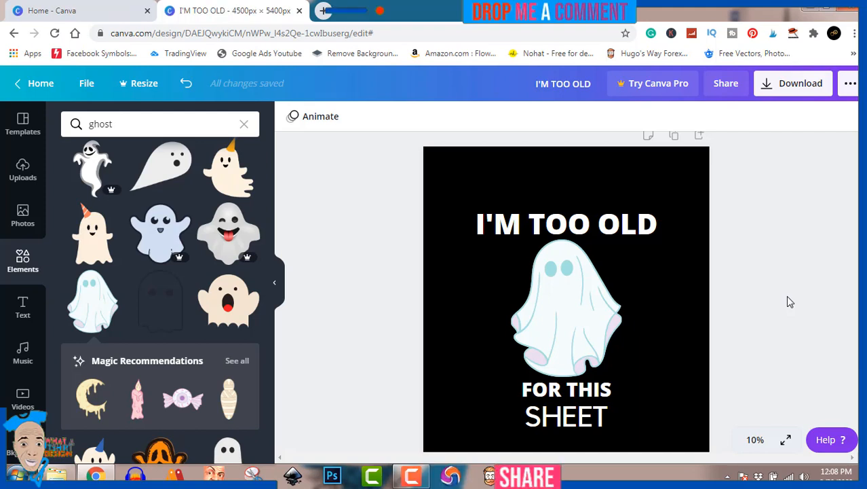
{"action": "left_click", "coordinate": [407, 478]}
{"action": "left_click", "coordinate": [407, 478]}
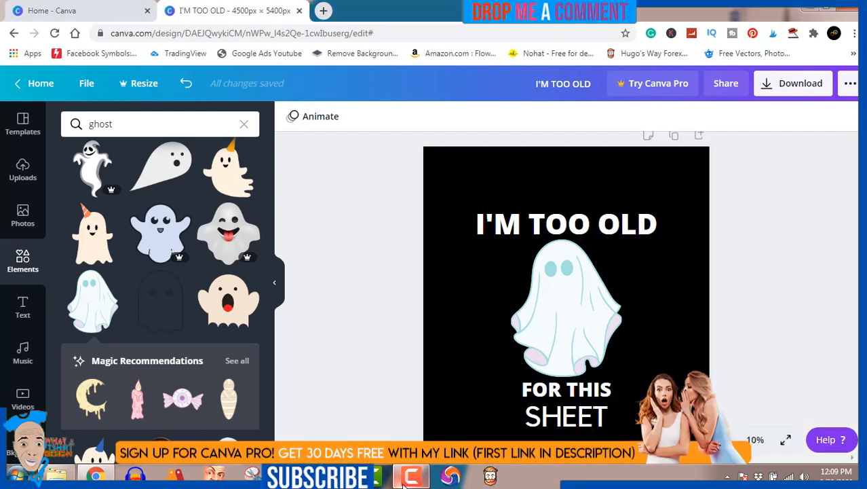
Add the hooded, masked line-art figure from the ghost results and recolor its black lines to the pale off-white document color.
{"action": "scroll", "coordinate": [110, 365], "scroll_direction": "down", "scroll_amount": 2}
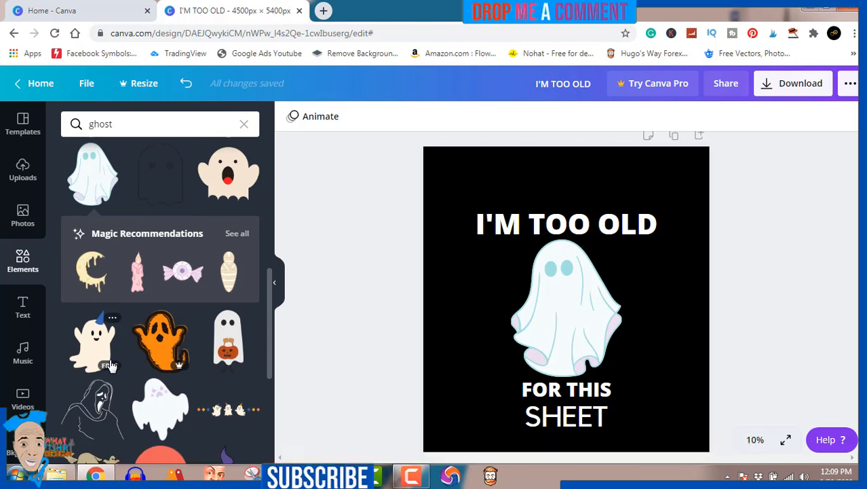
{"action": "left_click", "coordinate": [92, 412]}
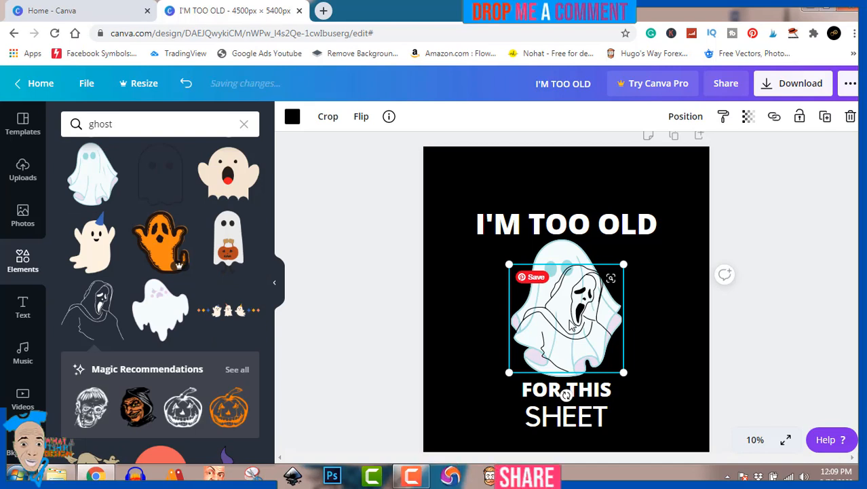
{"action": "left_click_drag", "start_coordinate": [572, 323], "coordinate": [647, 399]}
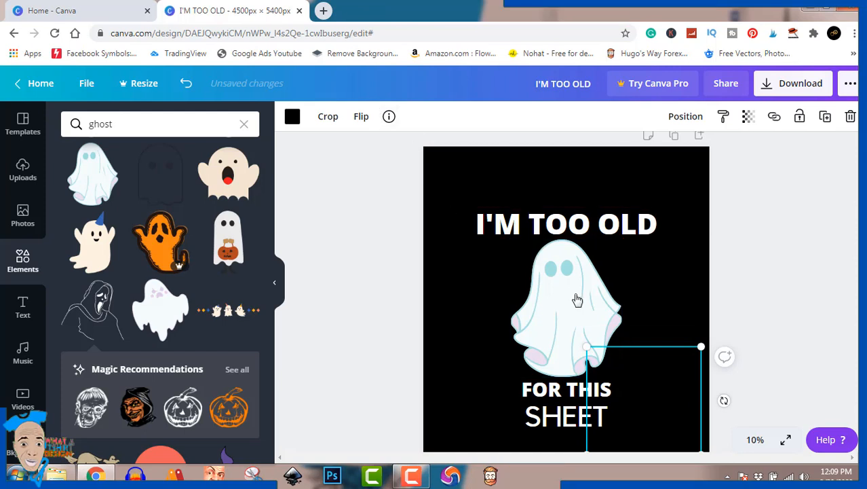
{"action": "left_click", "coordinate": [292, 118]}
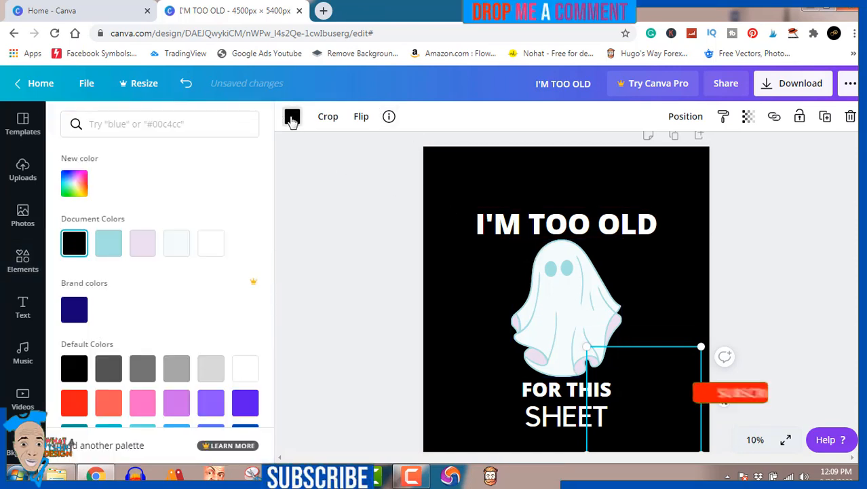
{"action": "left_click", "coordinate": [178, 246]}
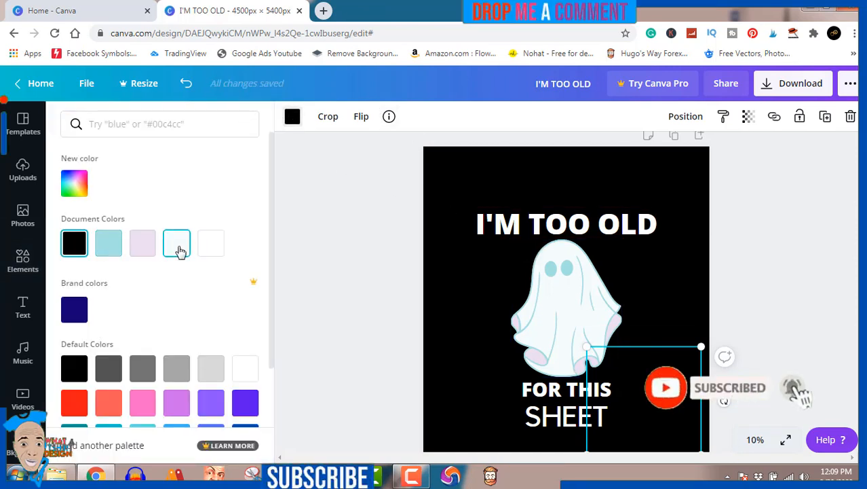
{"action": "left_click", "coordinate": [214, 249]}
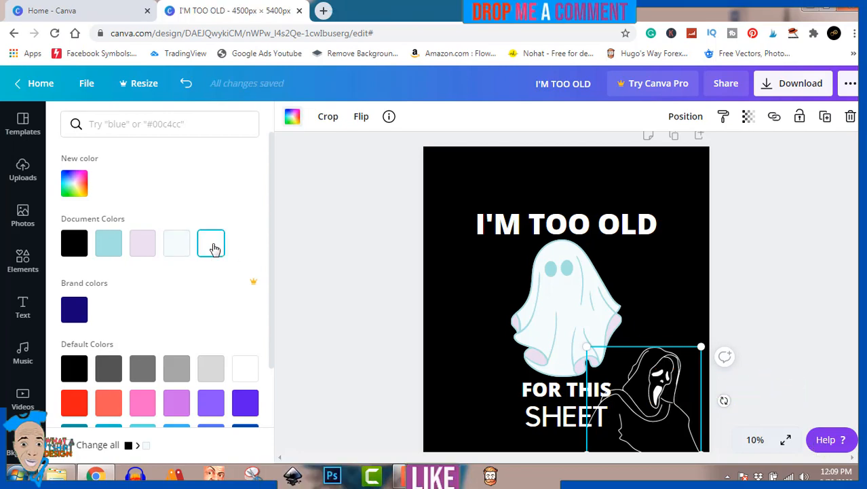
{"action": "left_click", "coordinate": [182, 248]}
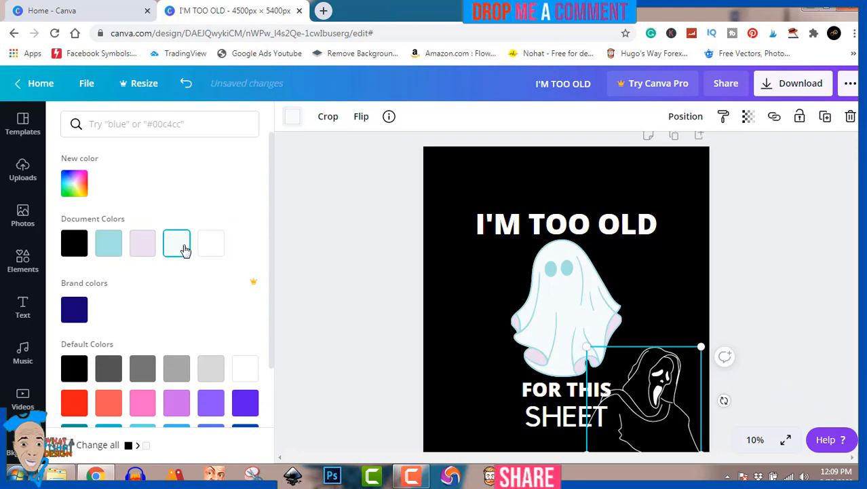
Delete the sheet ghost and enlarge the hooded figure to fill the space between "I'M TOO OLD" and "FOR THIS", centered on the page.
{"action": "left_click_drag", "start_coordinate": [649, 380], "coordinate": [651, 287]}
{"action": "left_click_drag", "start_coordinate": [587, 293], "coordinate": [658, 299]}
{"action": "left_click", "coordinate": [560, 301]}
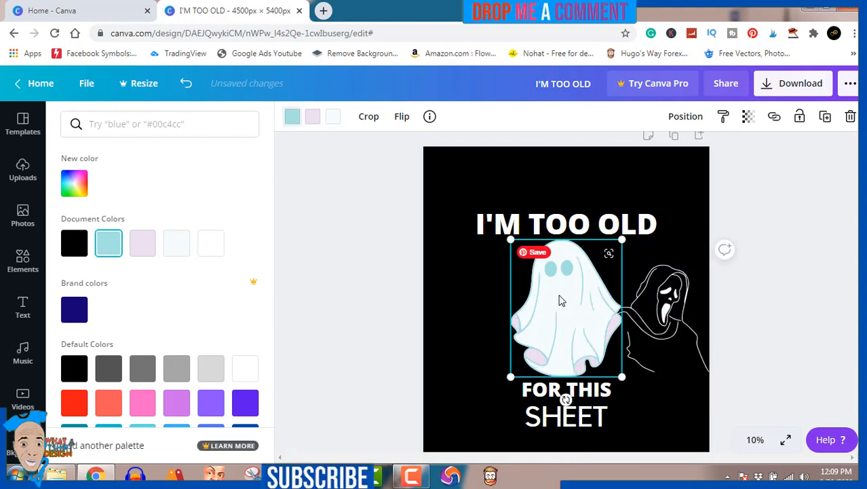
{"action": "key", "text": "Delete"}
{"action": "left_click_drag", "start_coordinate": [681, 311], "coordinate": [596, 298]}
{"action": "left_click_drag", "start_coordinate": [623, 362], "coordinate": [676, 393]}
{"action": "left_click_drag", "start_coordinate": [613, 349], "coordinate": [590, 329]}
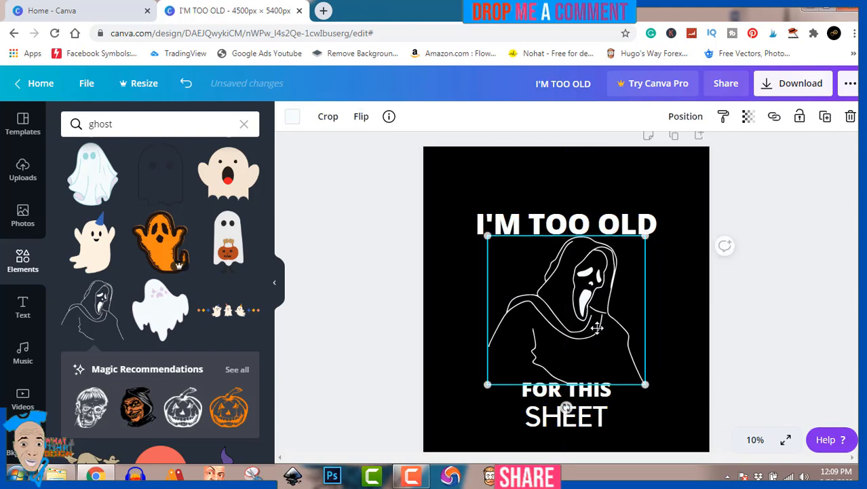
Move "SHEET" and "FOR THIS" slightly lower so they clear the bottom of the hooded figure.
{"action": "scroll", "coordinate": [646, 341], "scroll_direction": "down", "scroll_amount": 1}
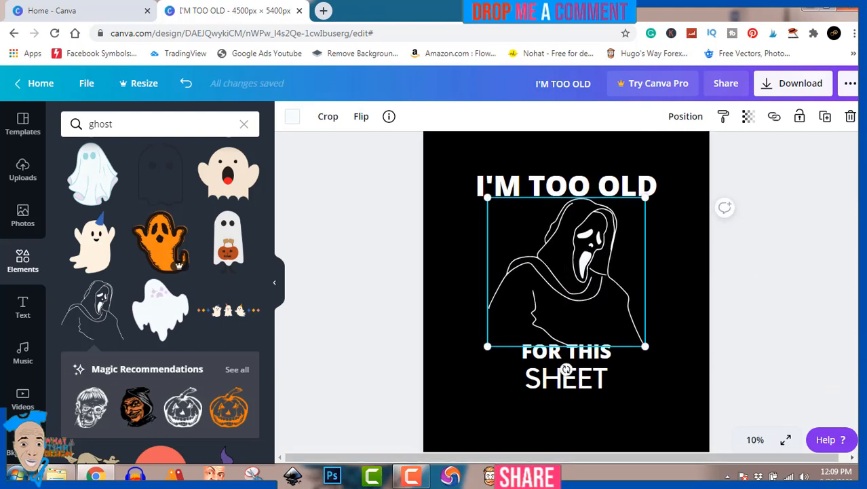
{"action": "key", "text": "Escape"}
{"action": "left_click_drag", "start_coordinate": [578, 365], "coordinate": [579, 378]}
{"action": "left_click_drag", "start_coordinate": [576, 345], "coordinate": [575, 345]}
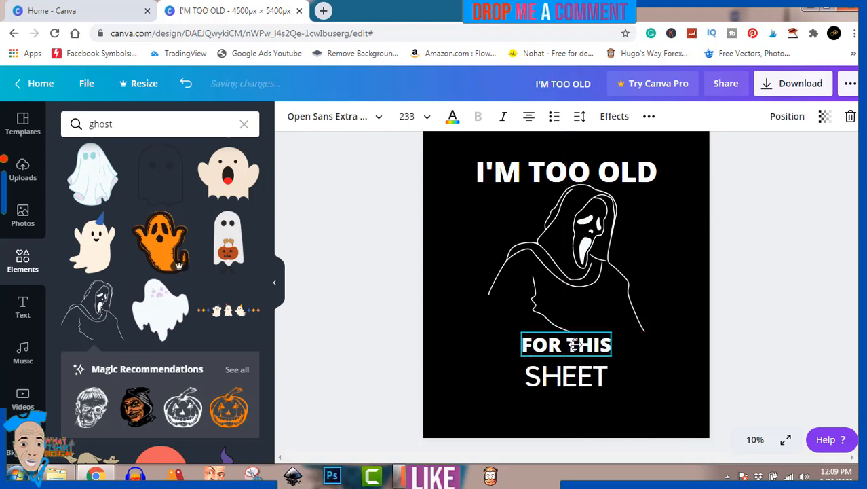
{"action": "left_click", "coordinate": [782, 233]}
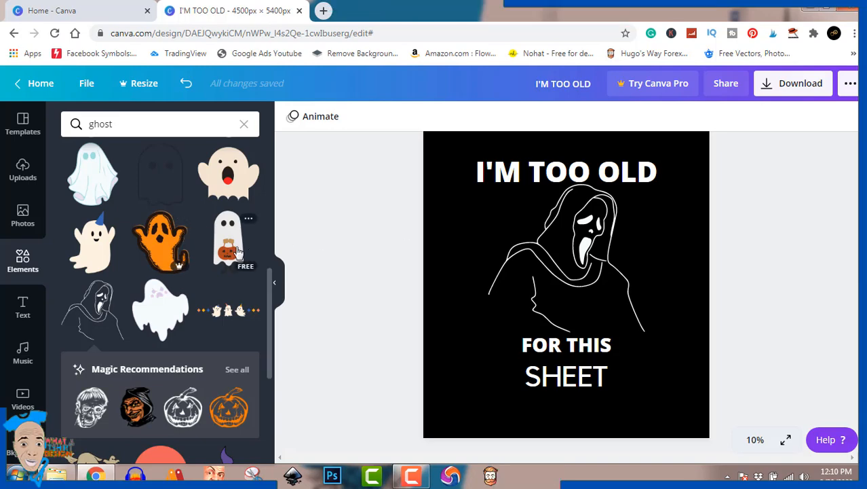
{"action": "scroll", "coordinate": [167, 360], "scroll_direction": "down", "scroll_amount": 5}
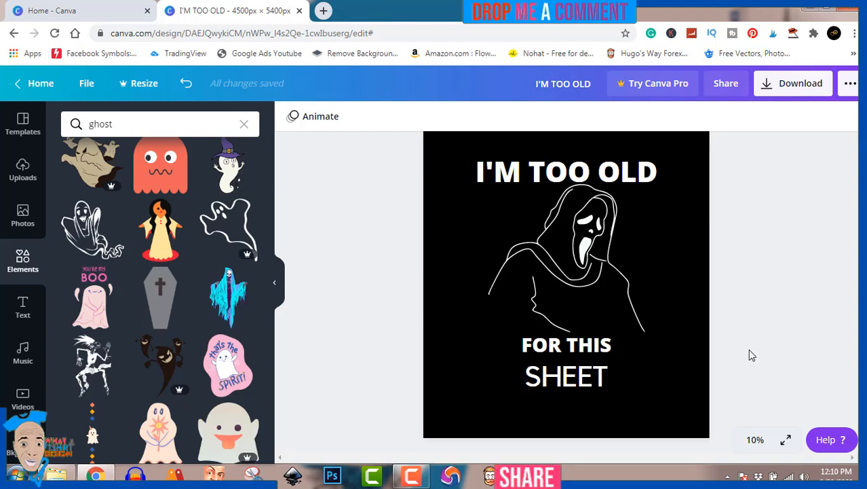
Download the design as a PNG and open the saved "I'M TOO OLD" image from the Downloads folder.
{"action": "left_click", "coordinate": [794, 83]}
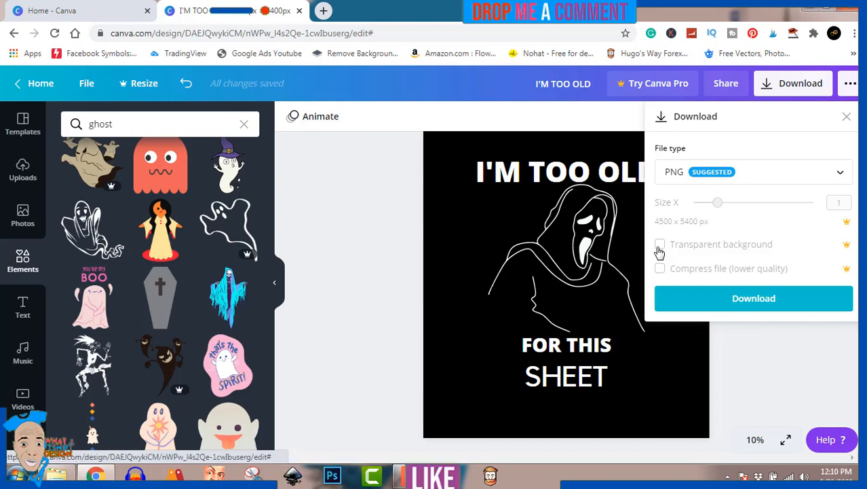
{"action": "left_click", "coordinate": [739, 302]}
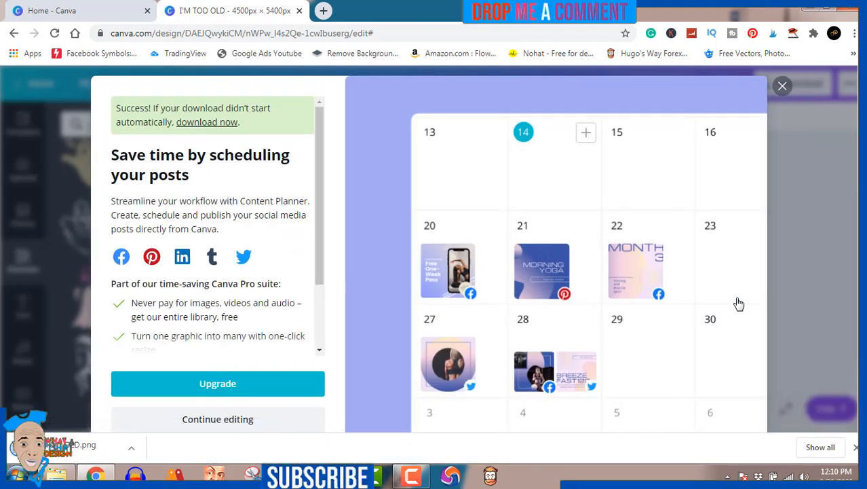
{"action": "left_click", "coordinate": [132, 449]}
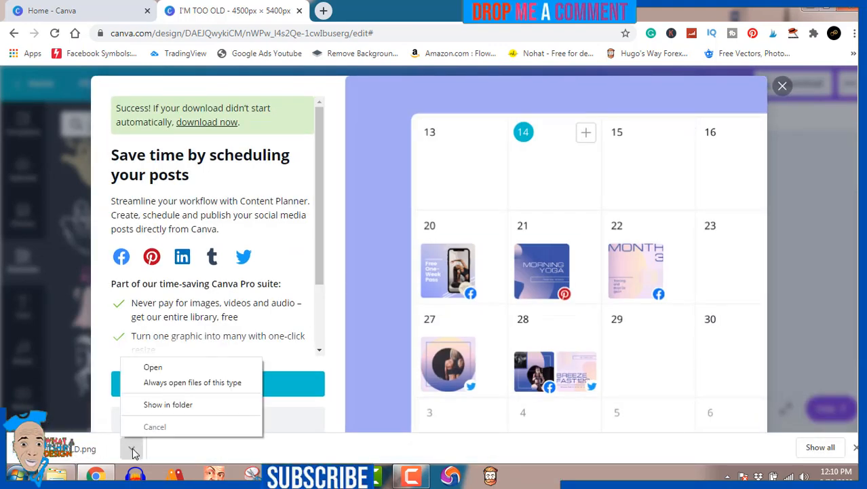
{"action": "left_click", "coordinate": [194, 407]}
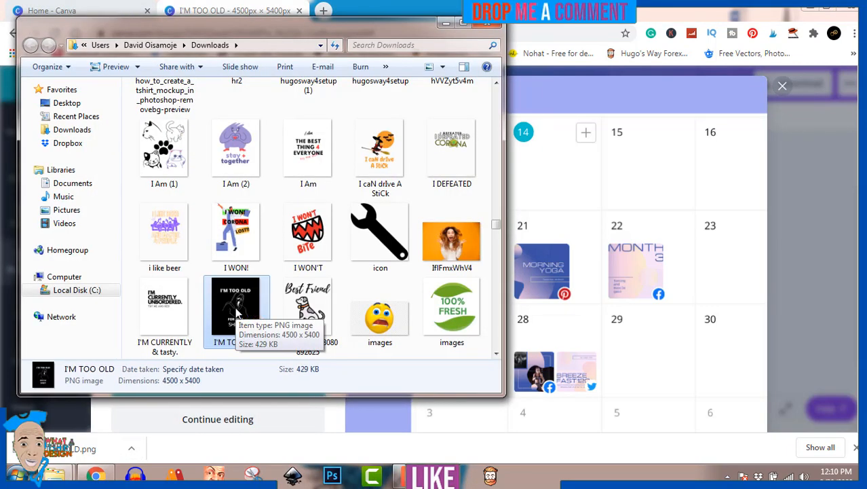
{"action": "double_click", "coordinate": [236, 311]}
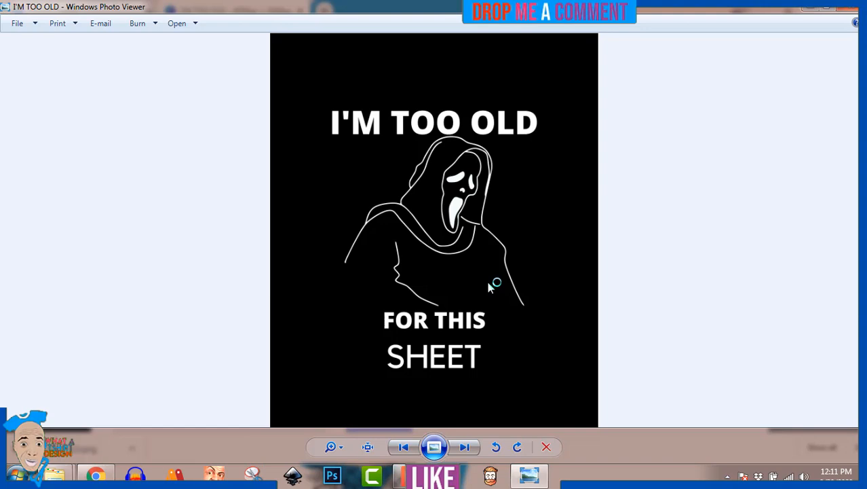
{"action": "left_click", "coordinate": [417, 477]}
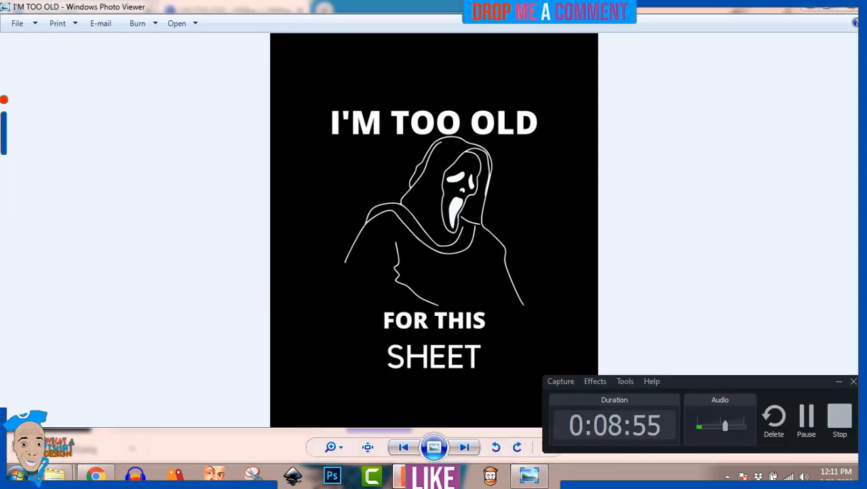